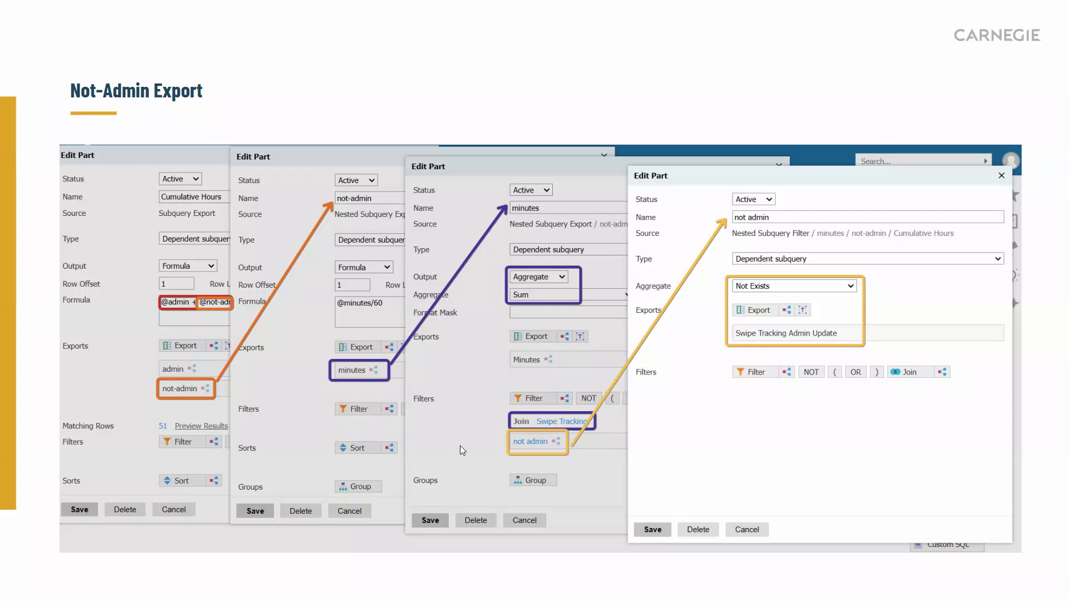
left_click(459, 445)
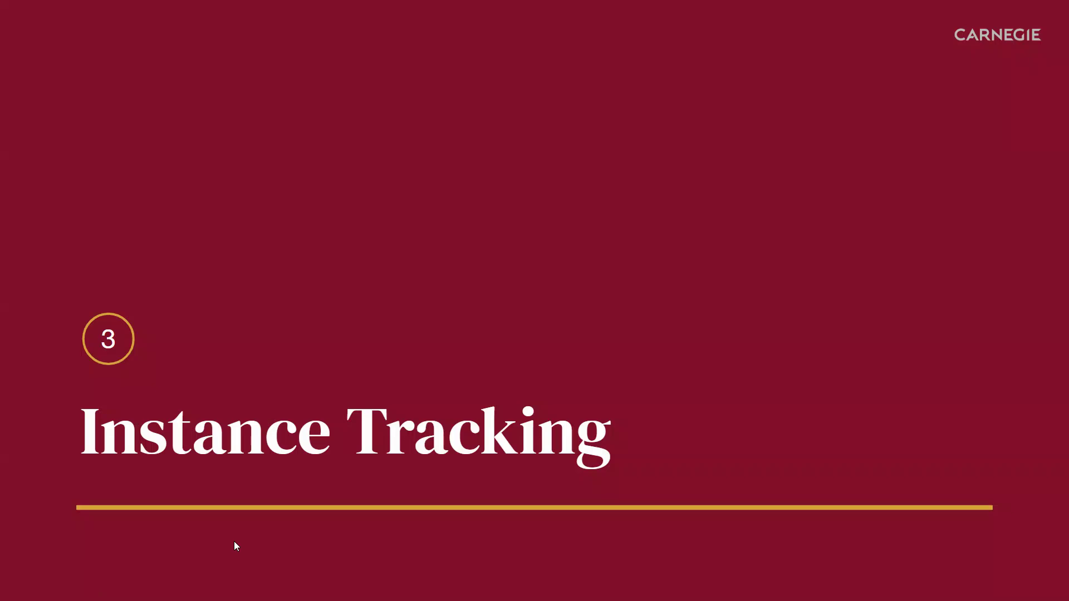
left_click(208, 543)
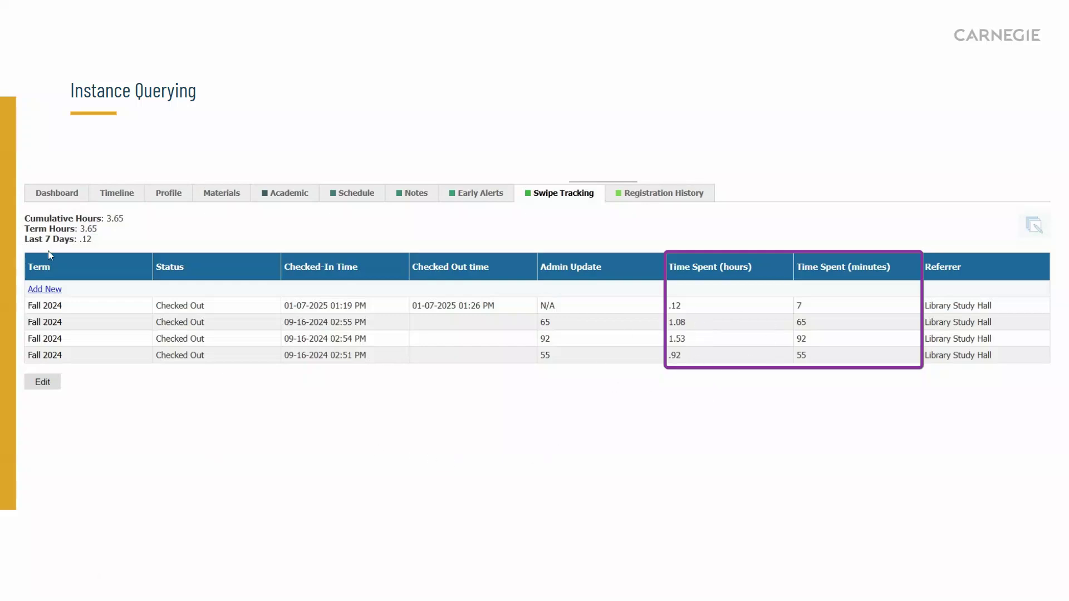
left_click(225, 468)
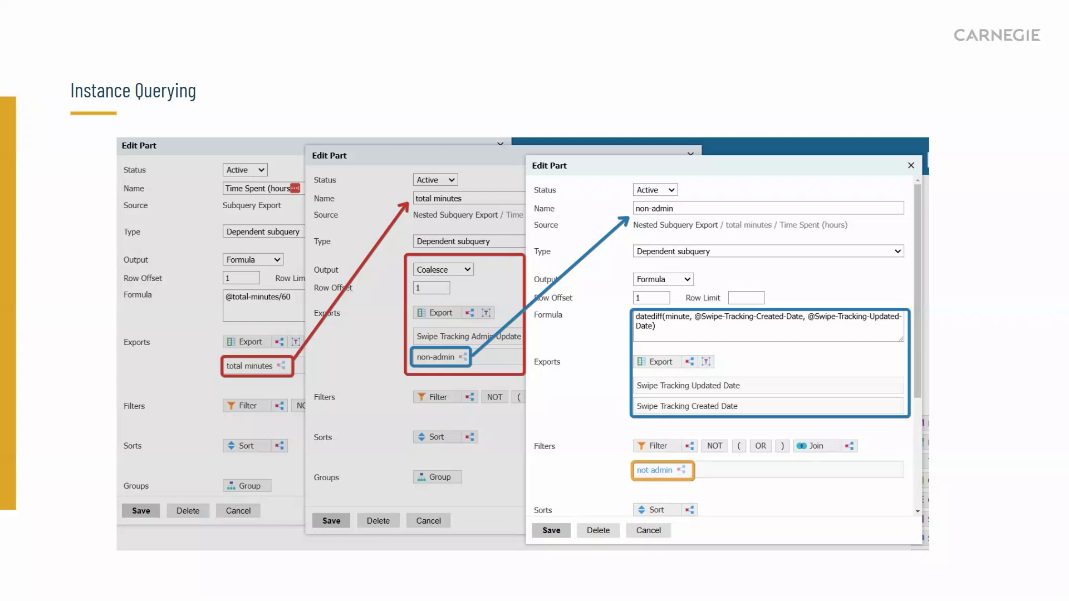
left_click_drag(0, 26, 71, 26)
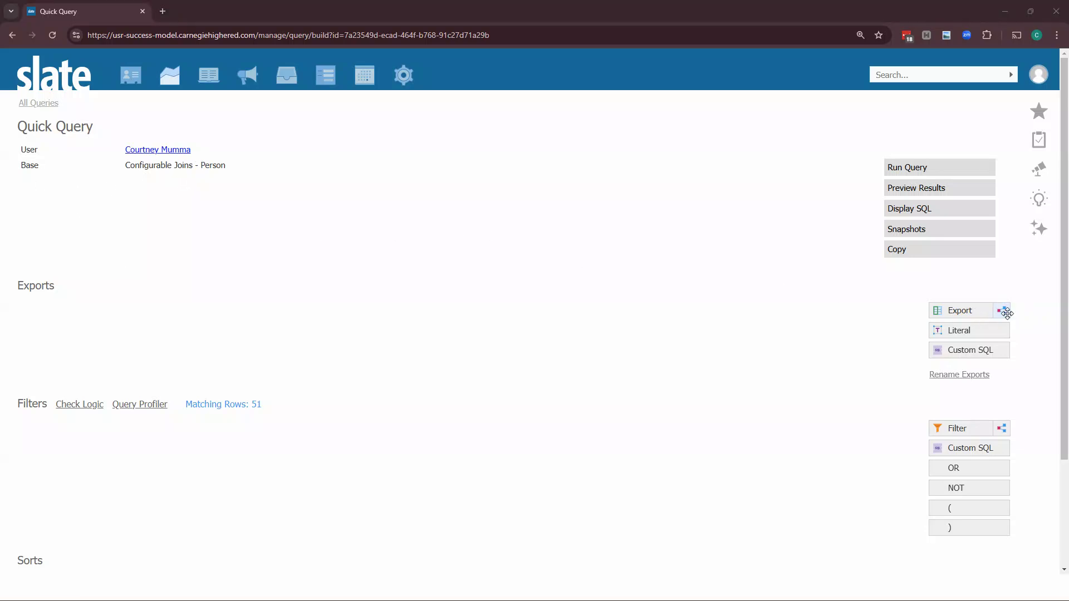
left_click_drag(257, 405, 252, 404)
left_click(281, 402)
left_click_drag(198, 166, 268, 164)
left_click(290, 441)
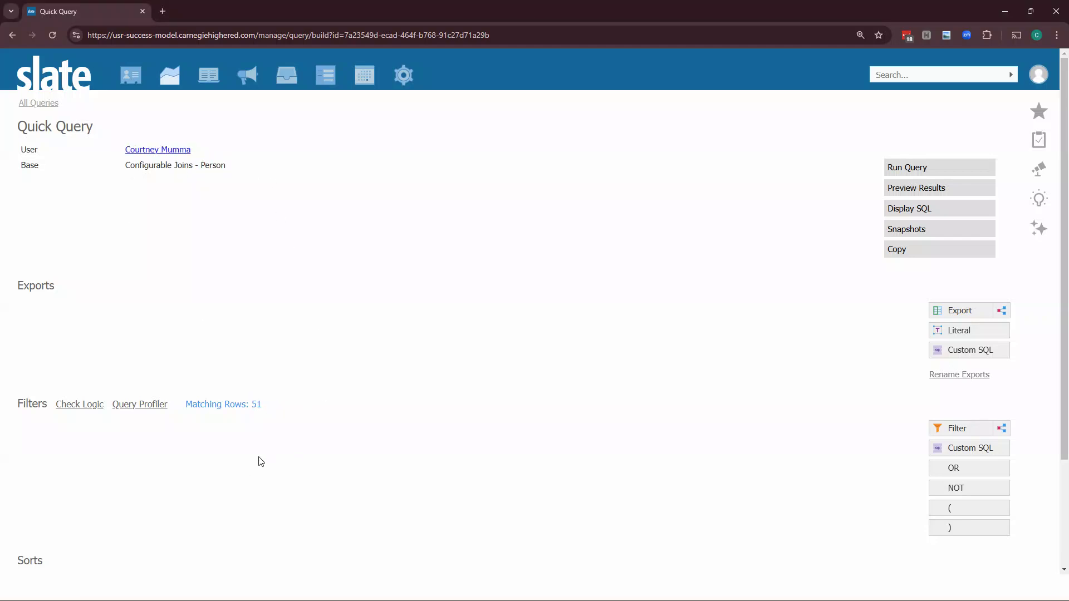
Add a subquery filter and join it to Swipe Tracking
left_click(1002, 428)
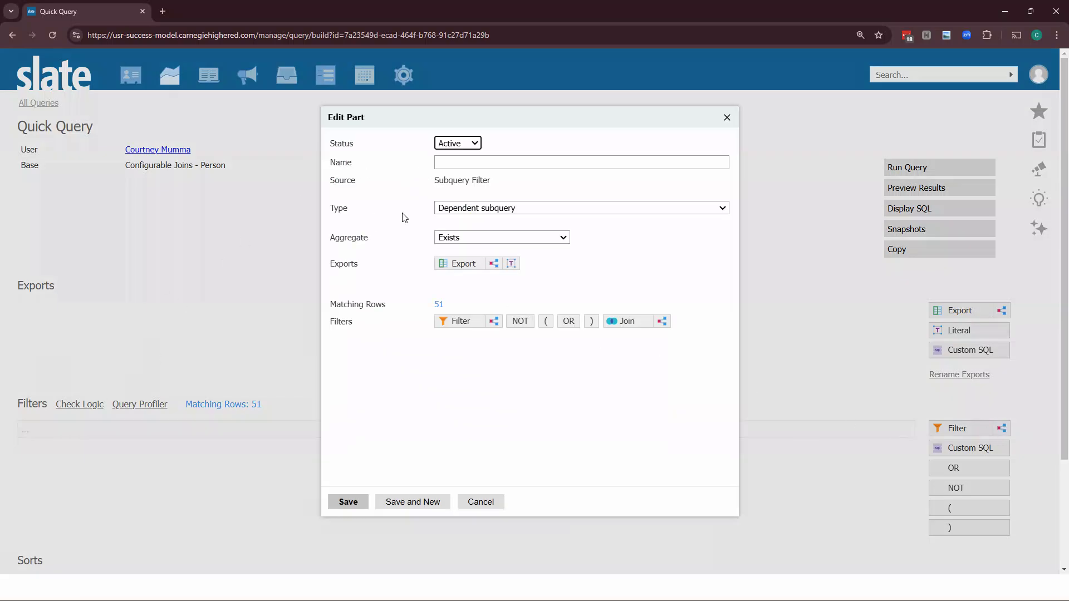
left_click(625, 322)
type("swi")
left_click(315, 214)
left_click(287, 522)
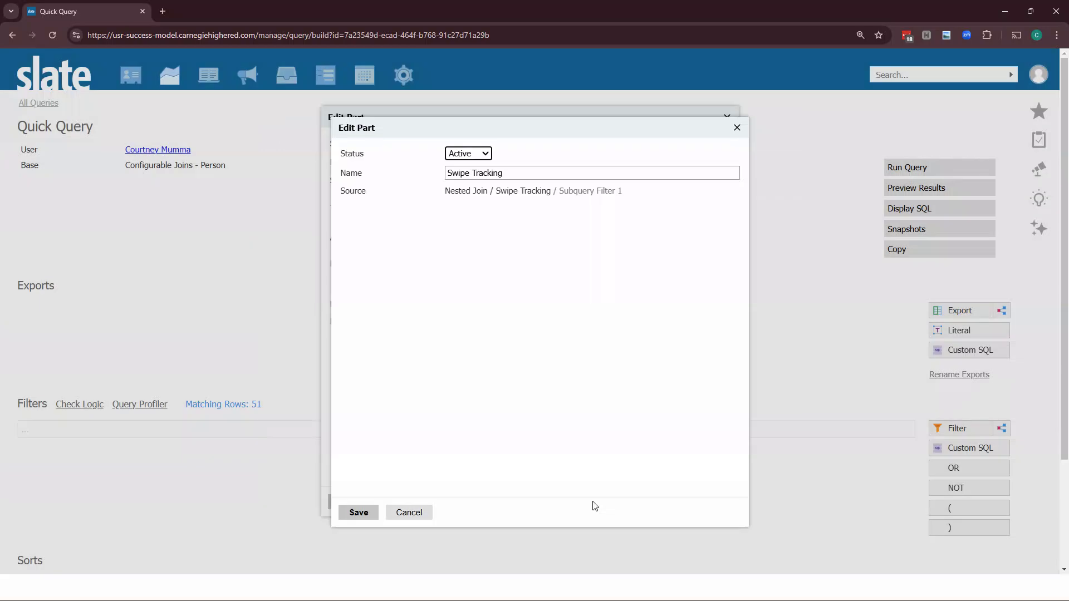
left_click(358, 512)
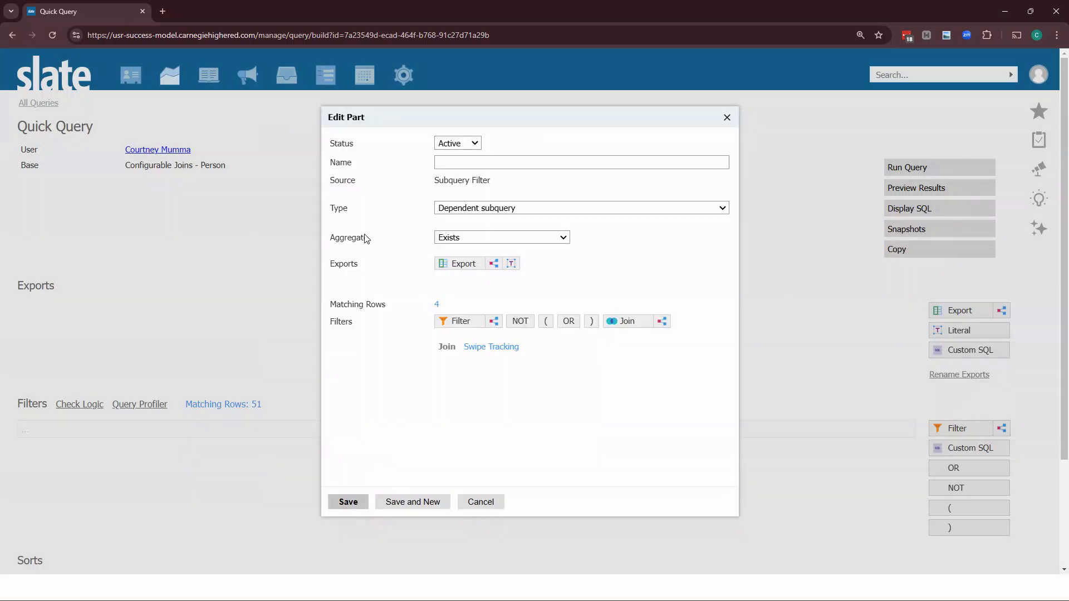
Name the subquery filter Exists - Swipe Tracking and save it
left_click(453, 163)
type("Exists - Swipe Tracking")
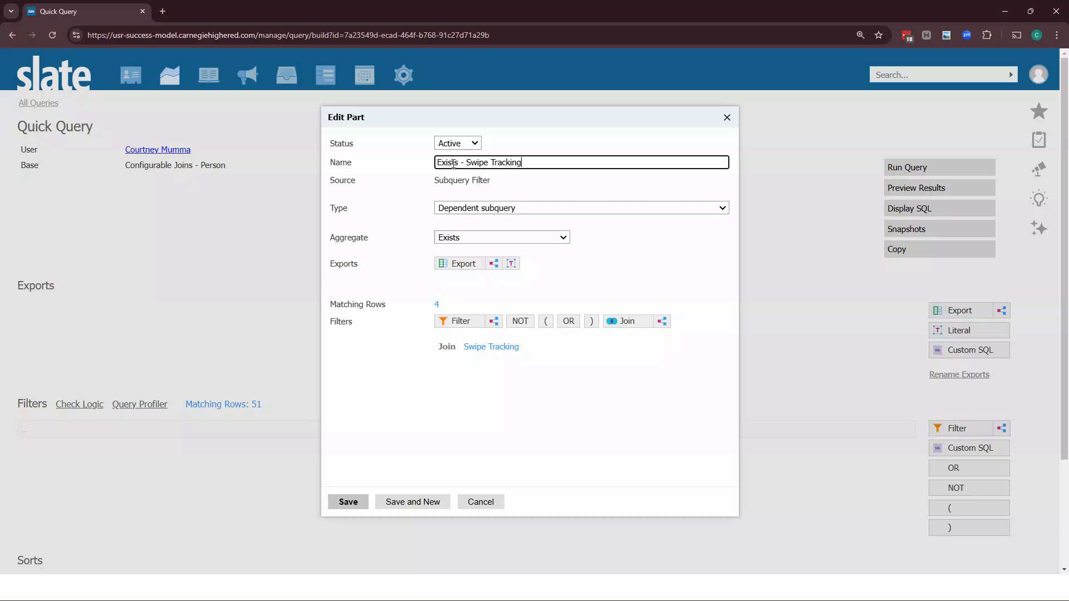
left_click(355, 501)
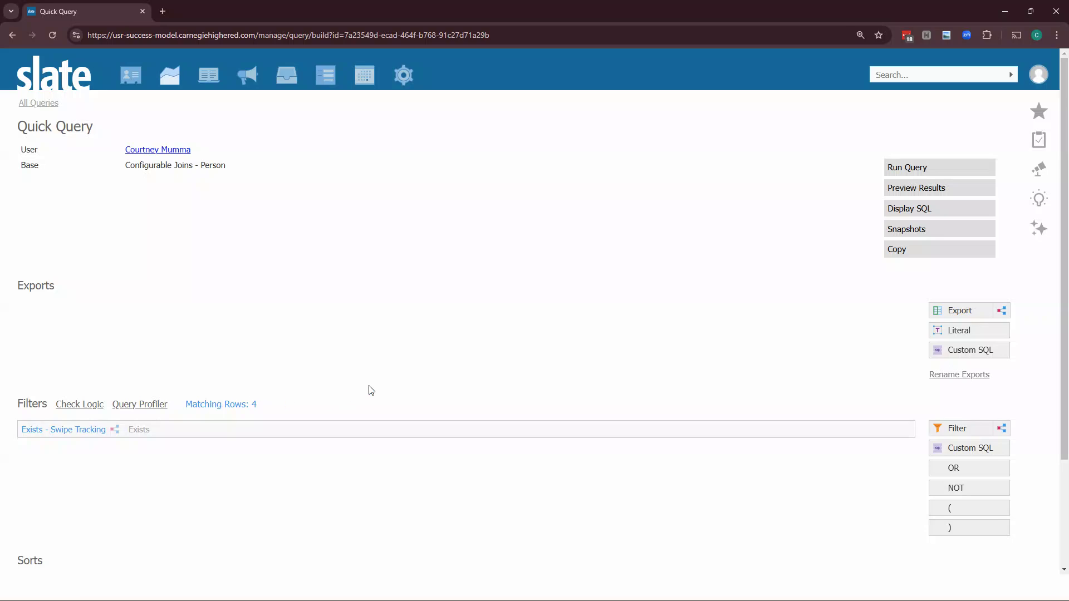
left_click(1001, 311)
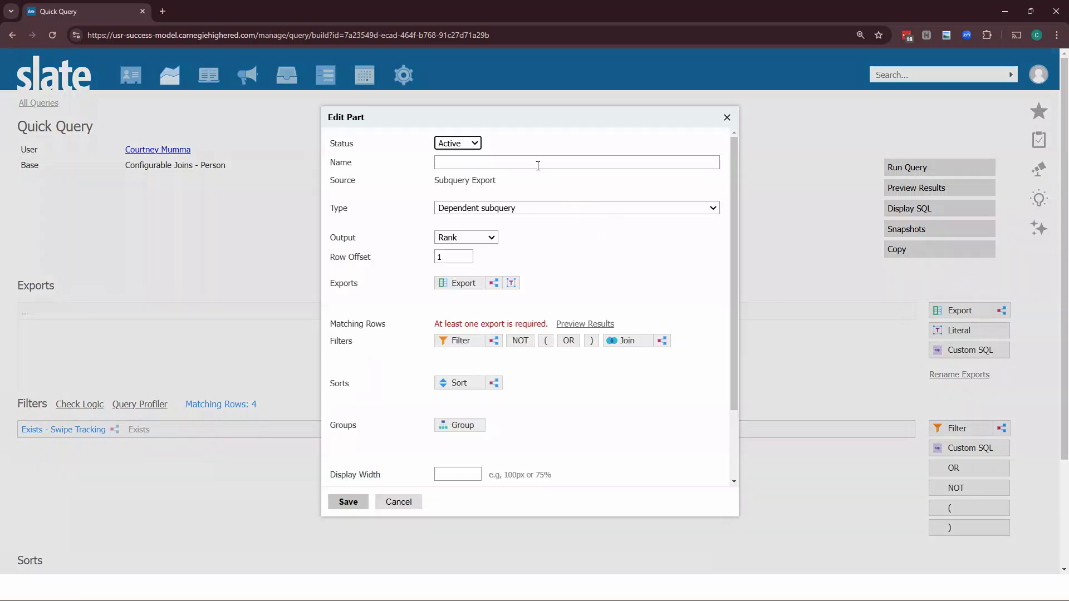
left_click(532, 161)
type("Cumulat")
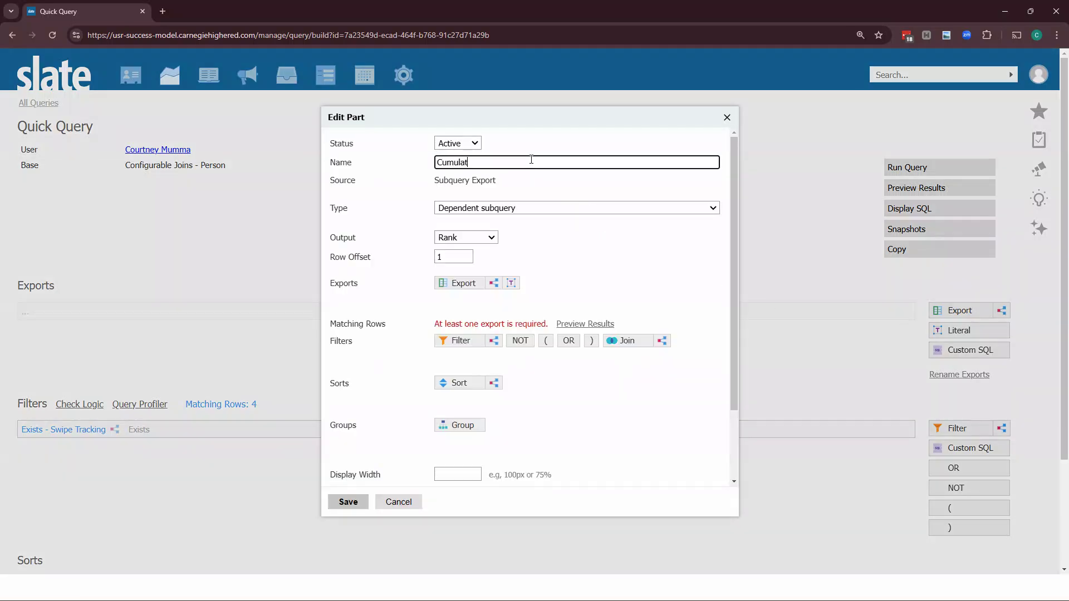
type("ive Hours")
left_click(479, 240)
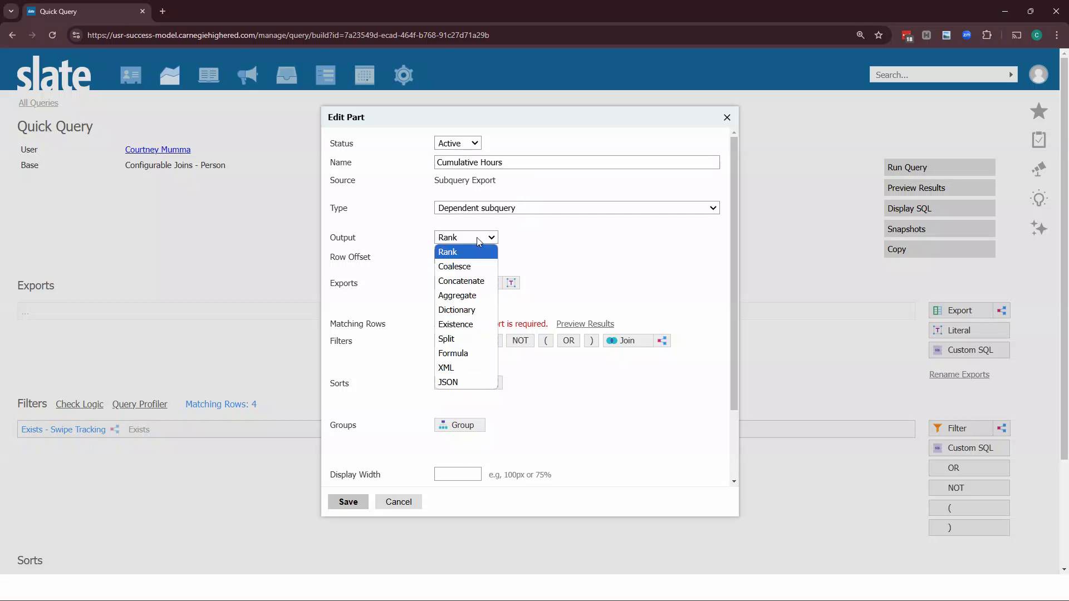
left_click(459, 353)
left_click(469, 296)
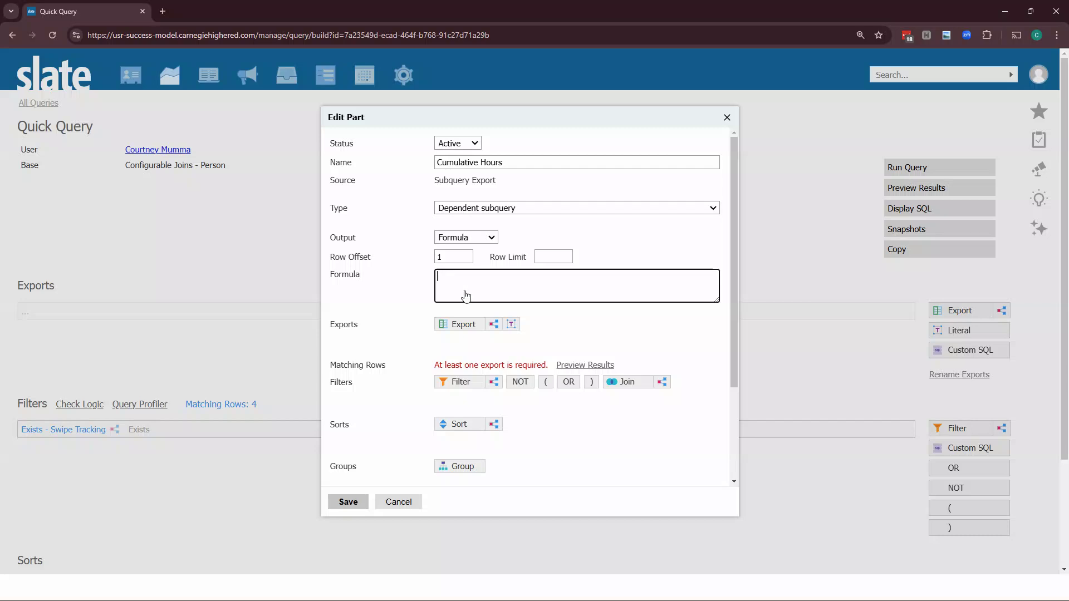
type("@admin + @")
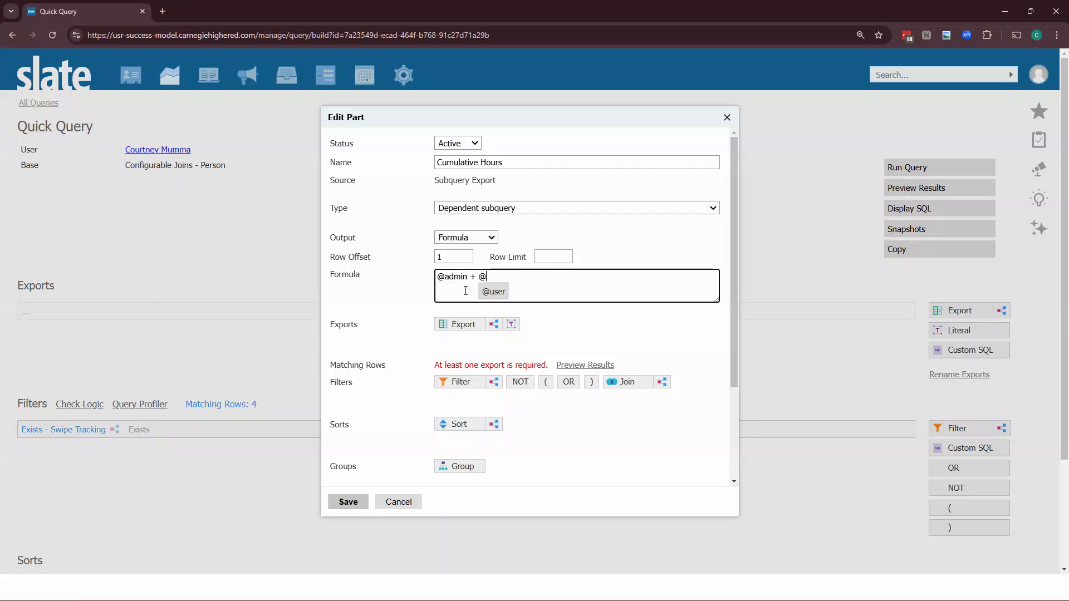
type("not-admin")
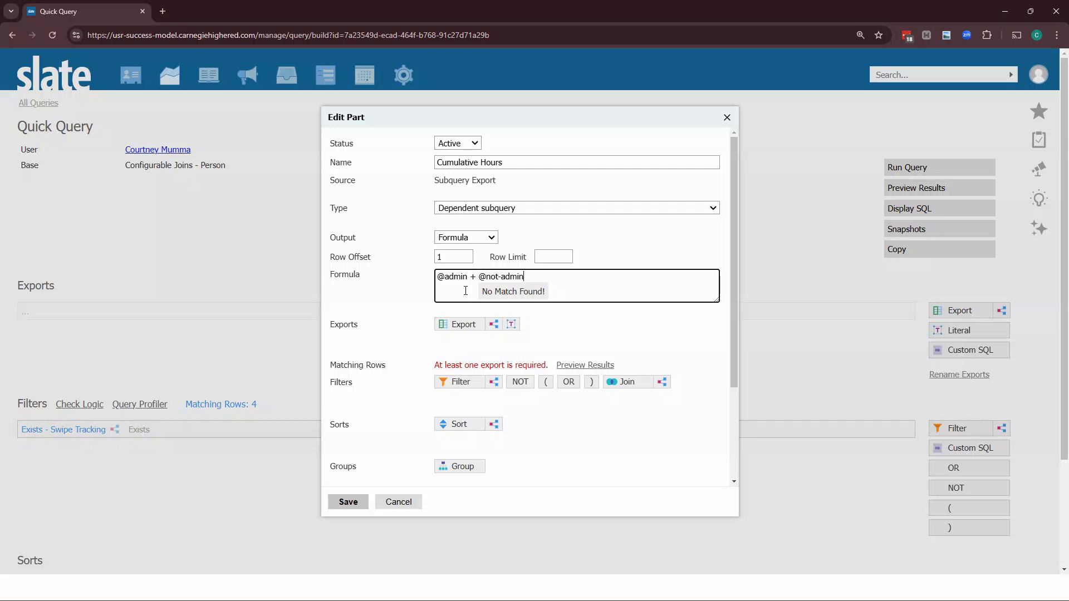
left_click(406, 299)
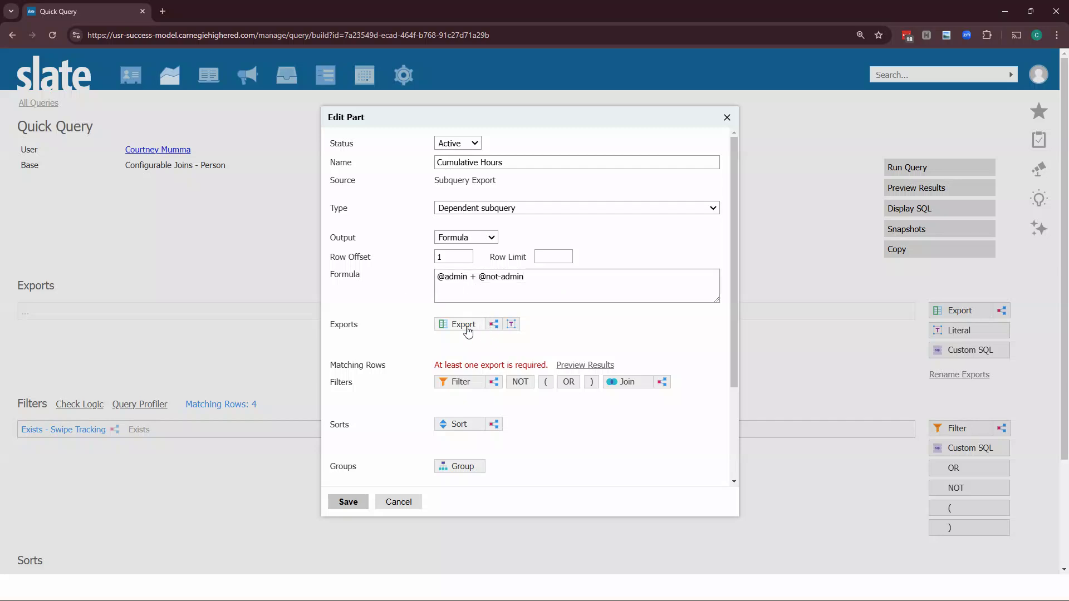
left_click(495, 327)
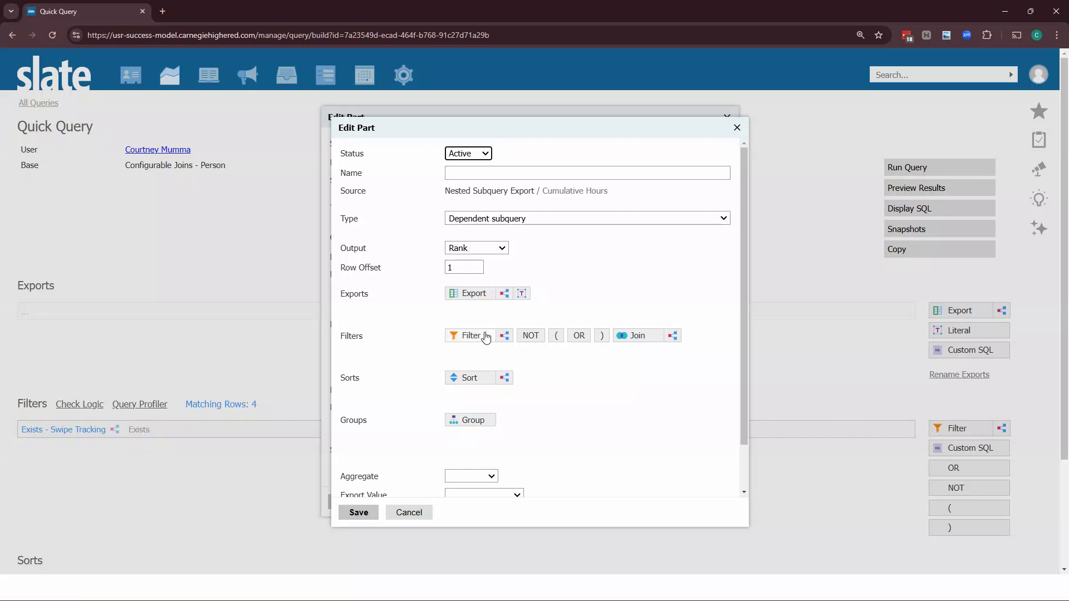
left_click(469, 173)
type("admin")
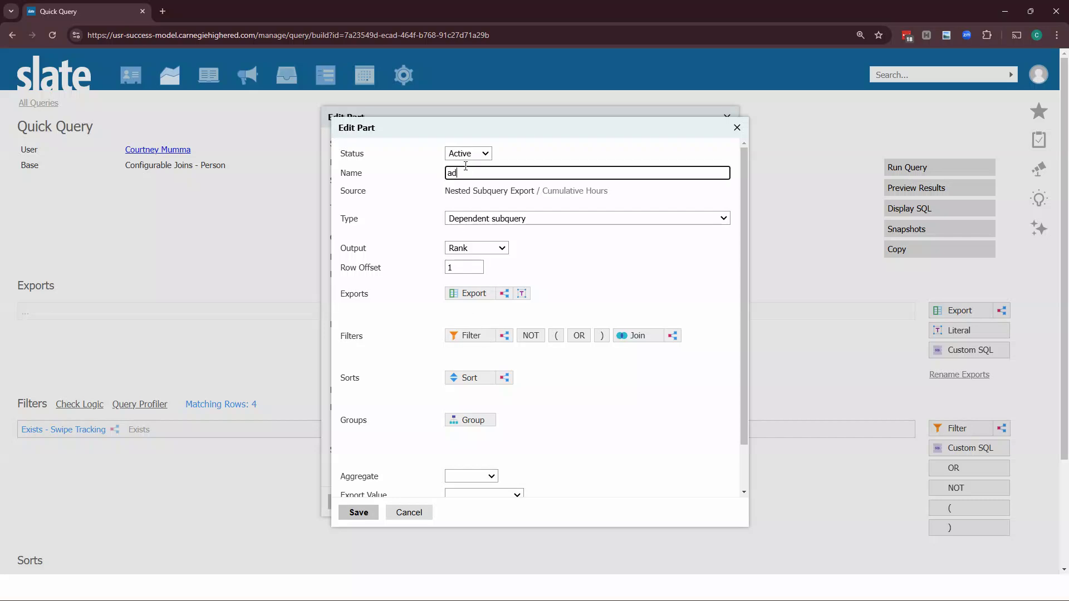
left_click(460, 249)
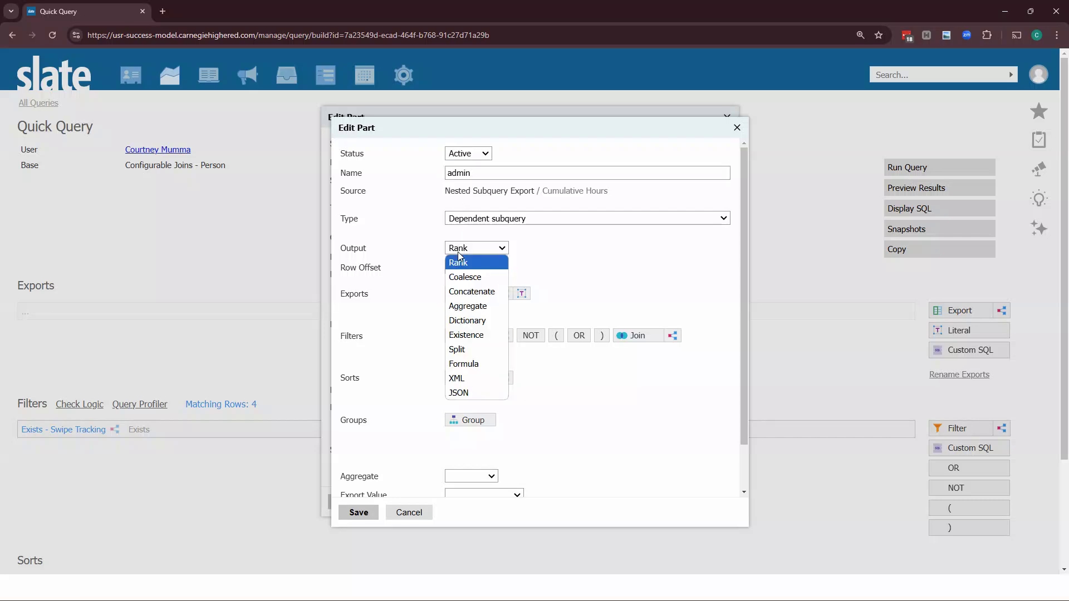
left_click(482, 364)
left_click(482, 296)
type("@")
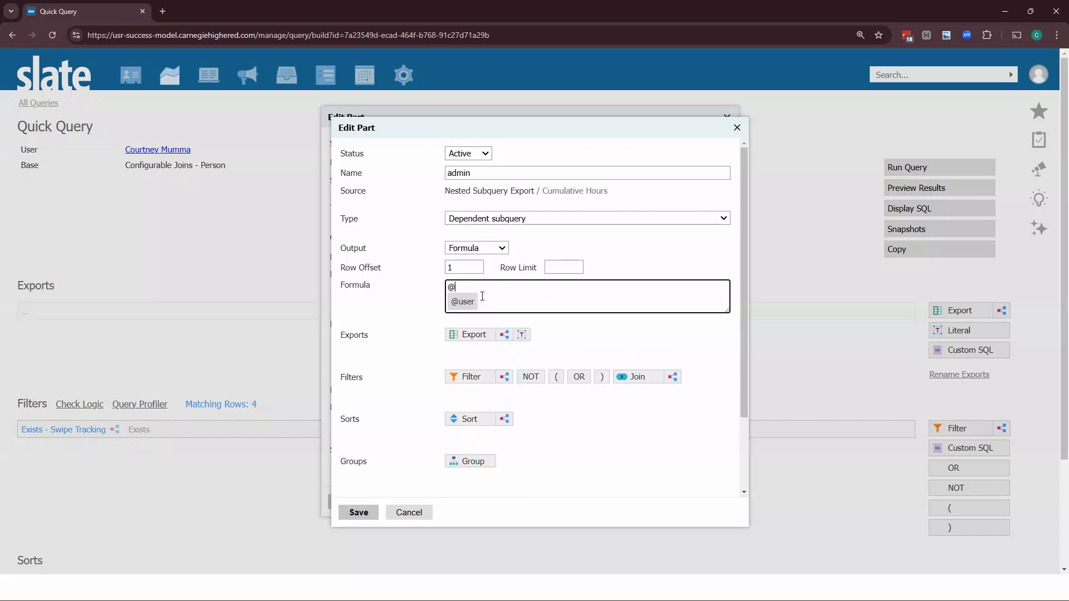
type("minutes/60")
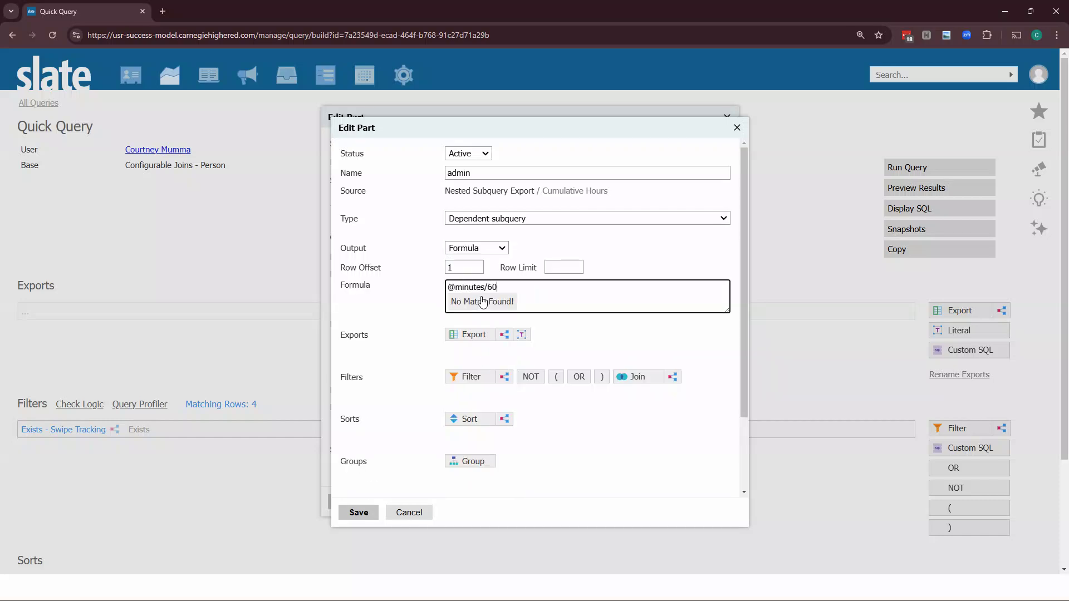
left_click(409, 307)
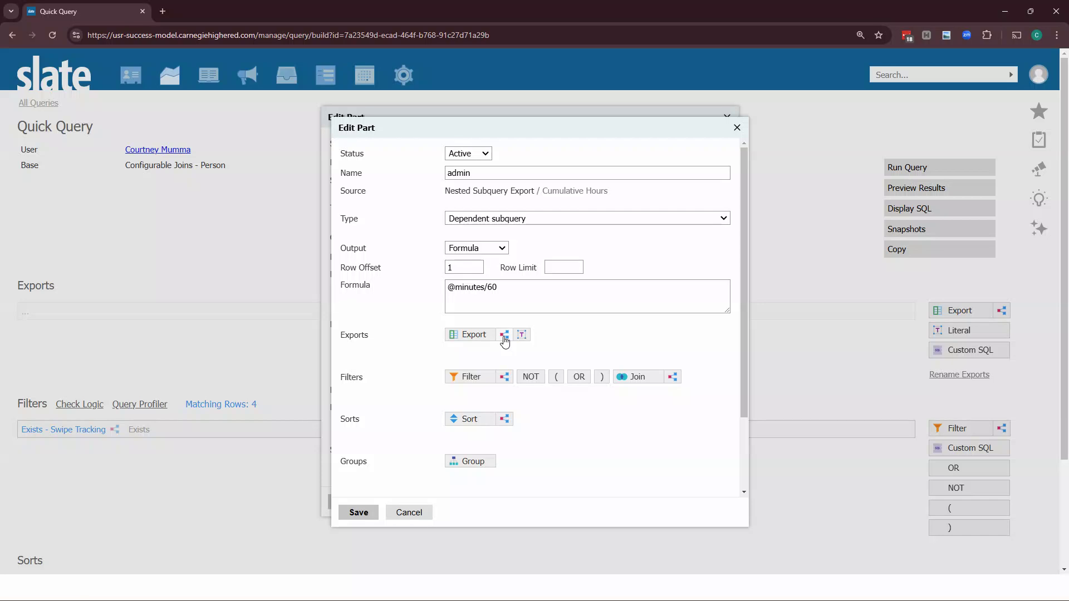
Add a further nested subquery export named minutes with Aggregate output using Sum
left_click(504, 337)
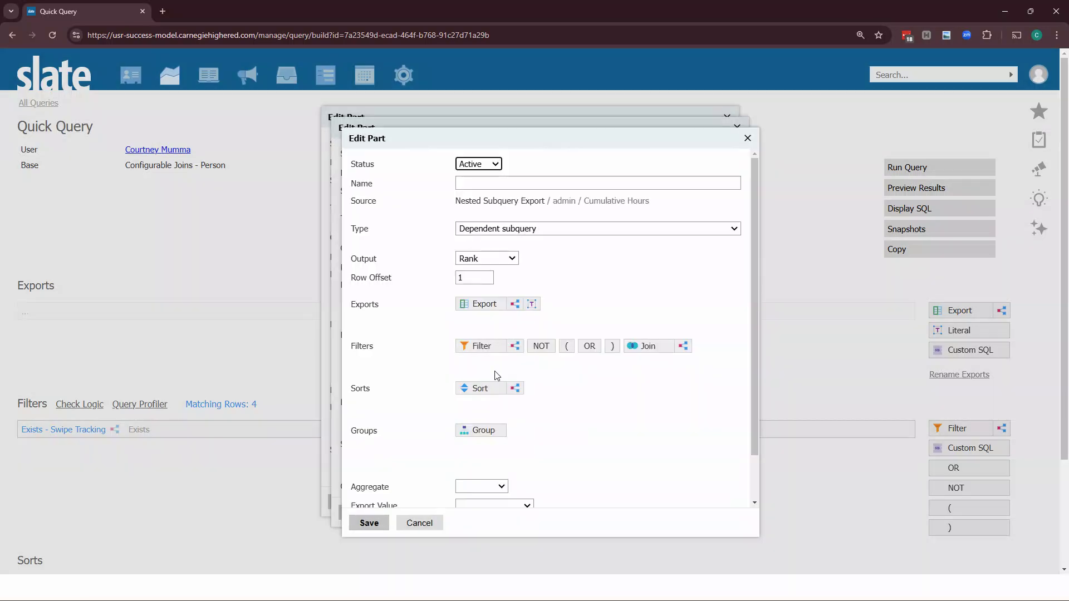
left_click(492, 183)
type("minutes")
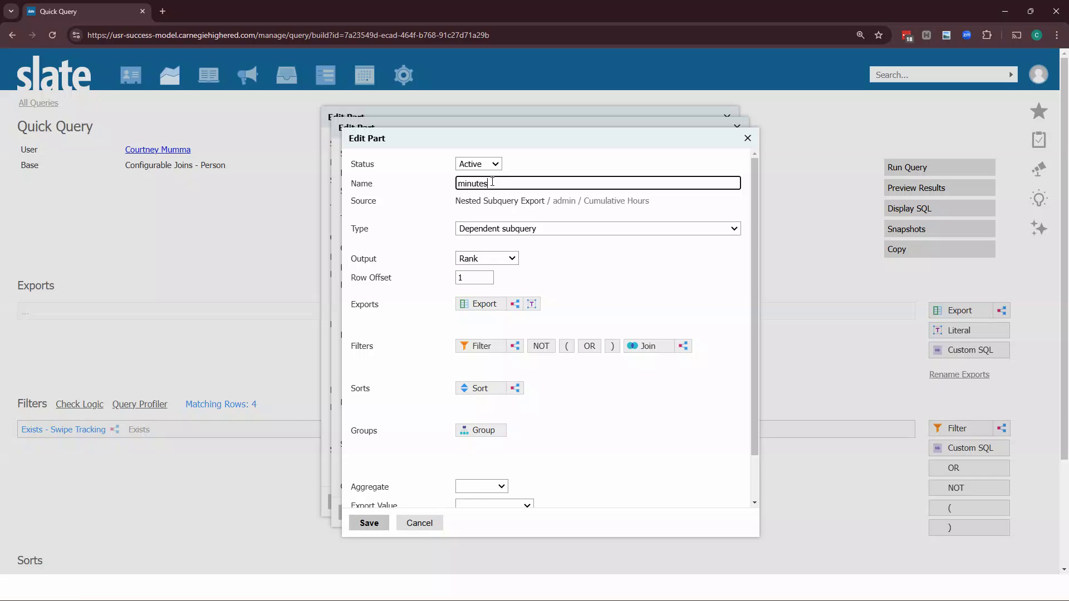
left_click(499, 257)
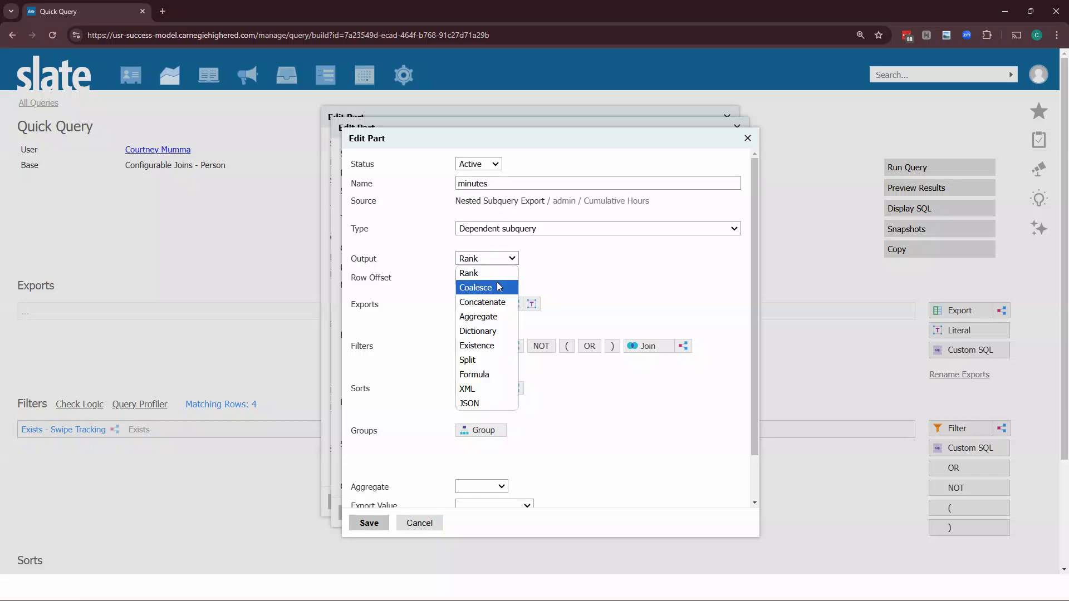
left_click(490, 318)
left_click(493, 277)
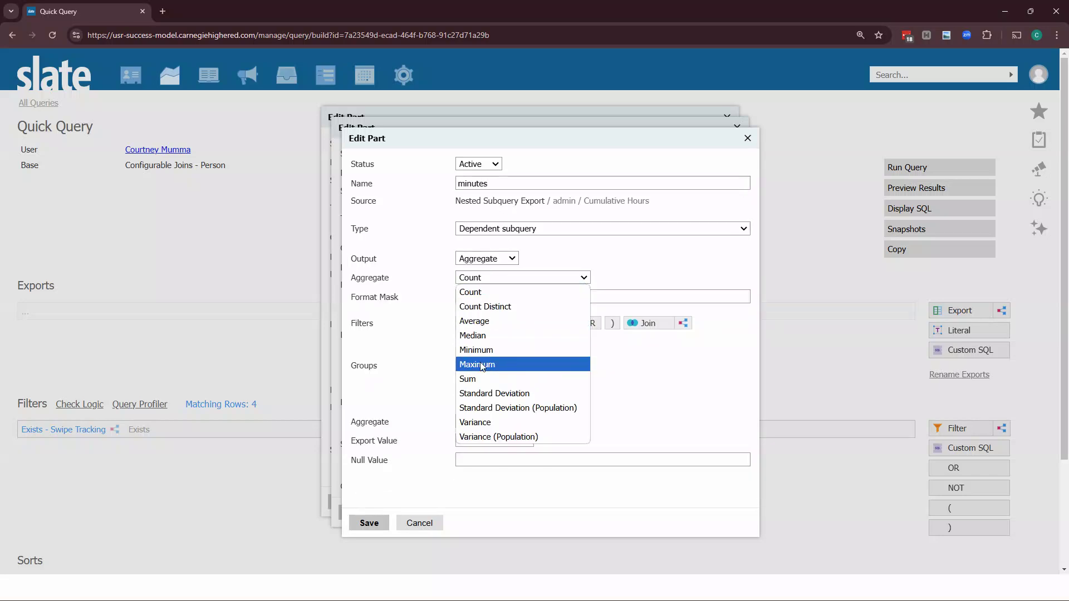
left_click(481, 379)
Join the minutes subquery to Swipe Tracking
left_click(641, 367)
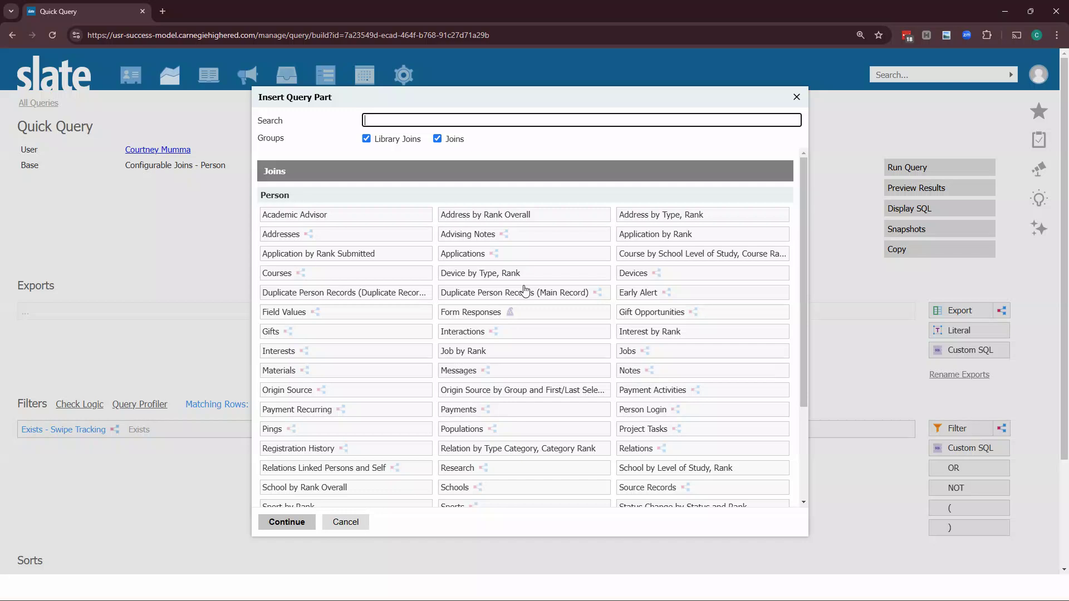
type("swi")
left_click(429, 215)
left_click(299, 521)
left_click(376, 536)
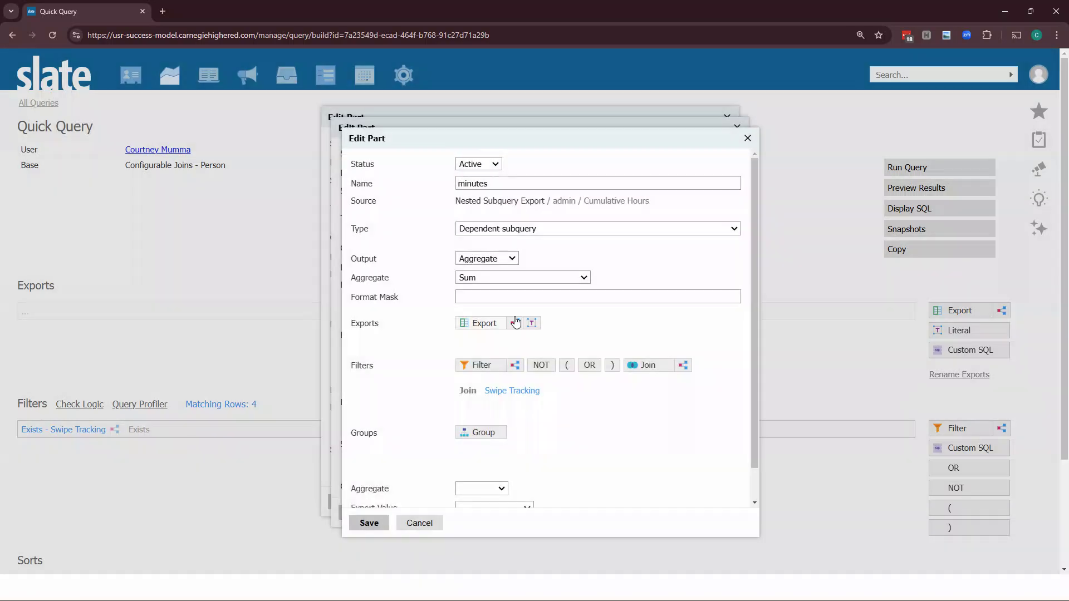
Add the Swipe Tracking Admin Update field as the minutes subquery's export
left_click(478, 324)
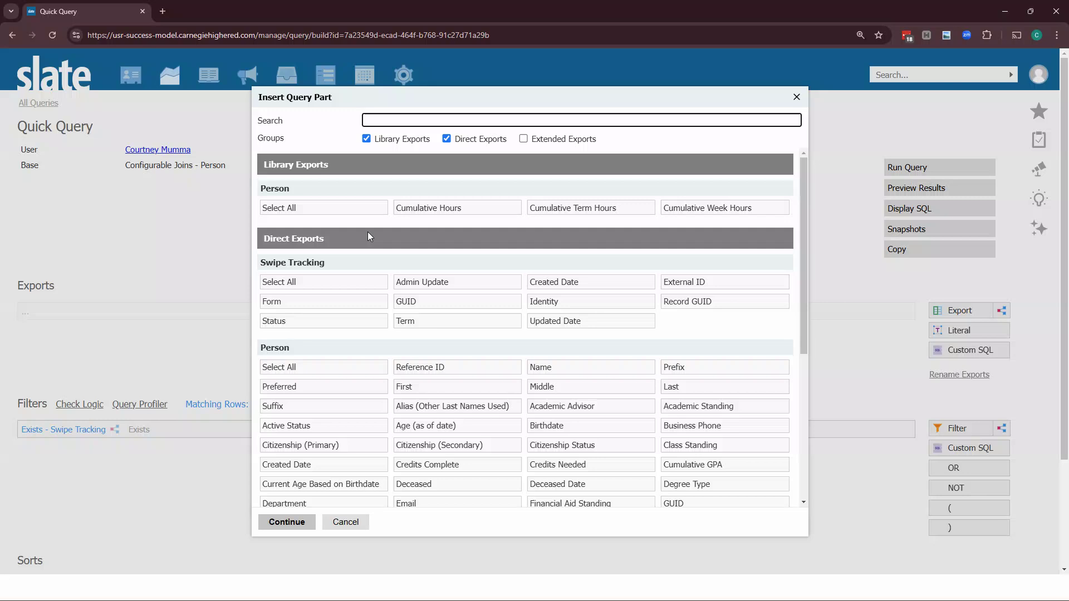
left_click(430, 286)
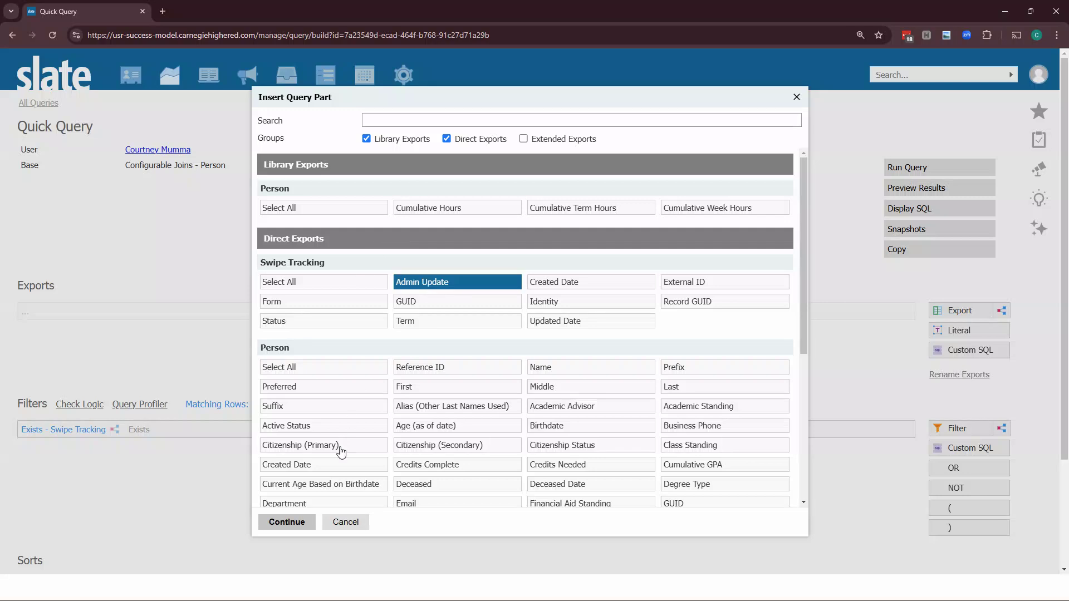
left_click(290, 521)
Set the minutes subquery's null value to 0
scroll(548, 448, "down", 2)
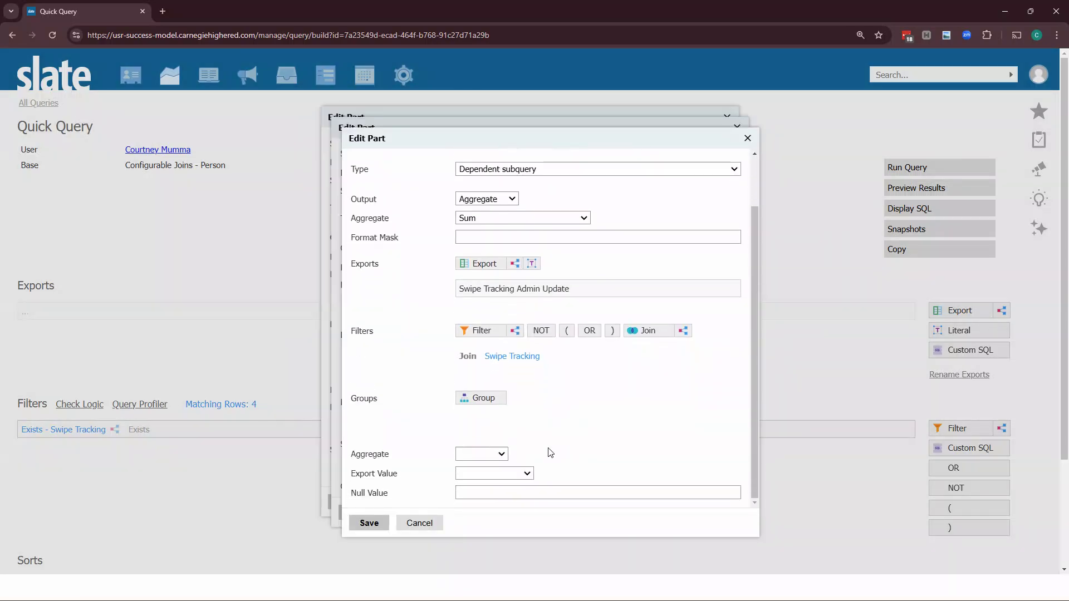
left_click(502, 489)
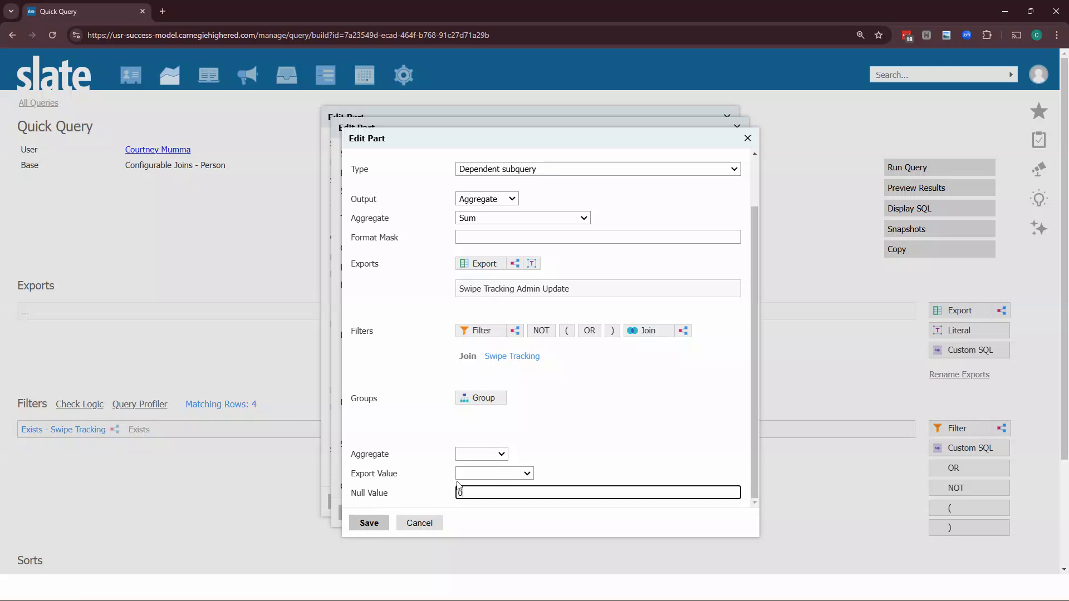
type("0")
left_click(442, 415)
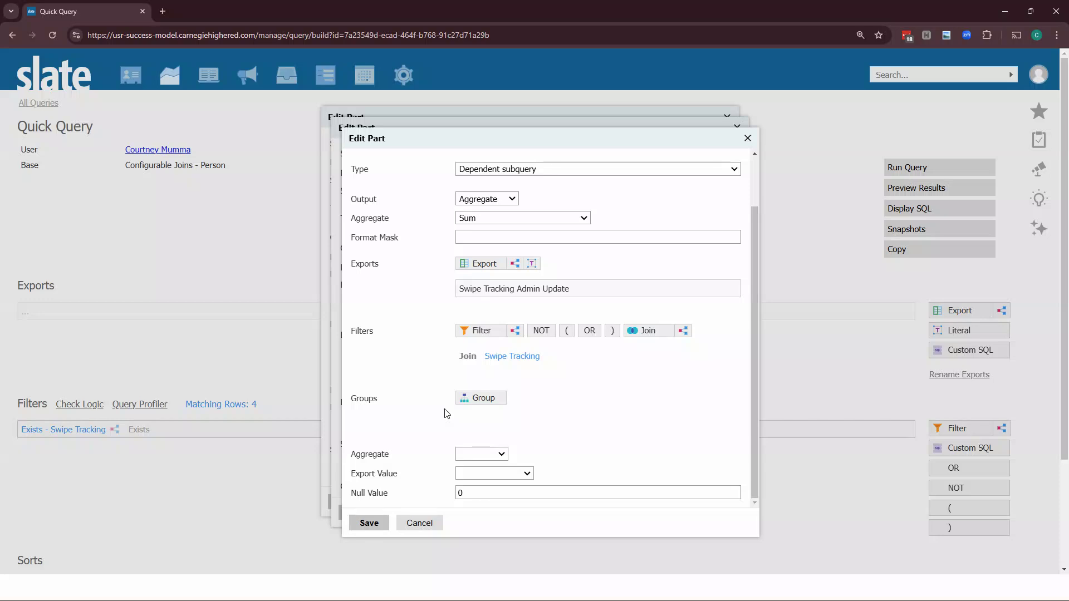
scroll(429, 473, "up", 2)
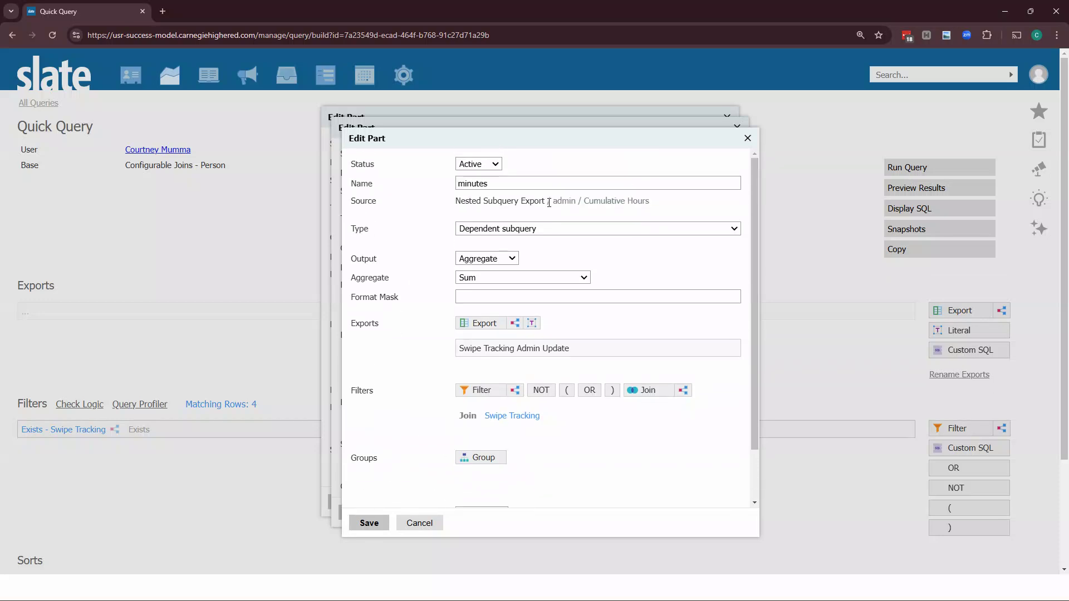
Save the minutes subquery export
left_click_drag(495, 182, 446, 191)
left_click(412, 228)
scroll(399, 467, "down", 2)
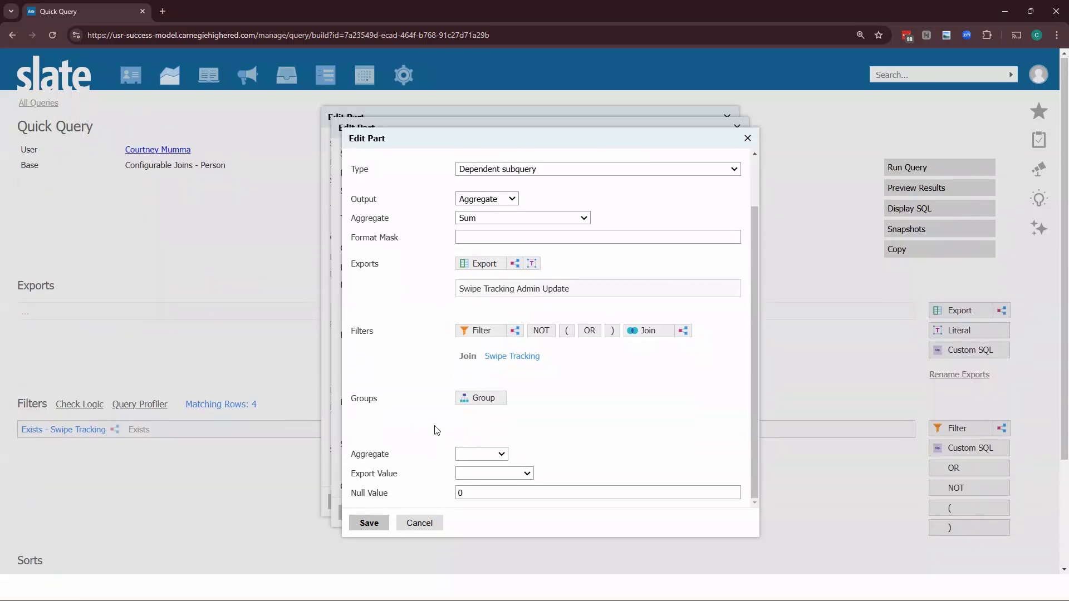
scroll(448, 429, "up", 1)
scroll(452, 414, "down", 2)
scroll(444, 470, "up", 2)
left_click(369, 522)
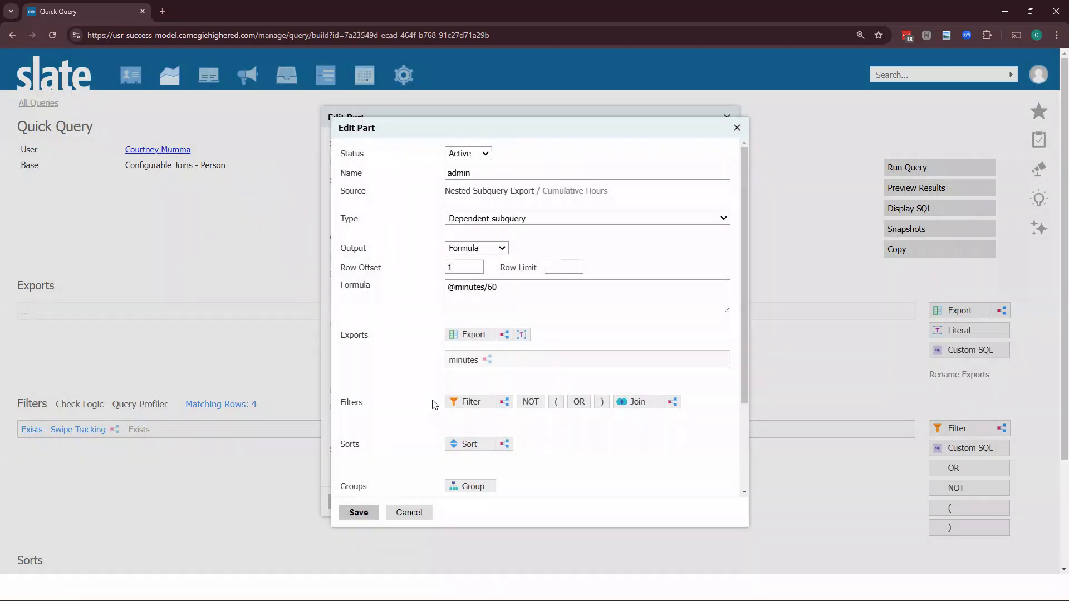
Set the admin export's format type to Real
scroll(479, 334, "down", 2)
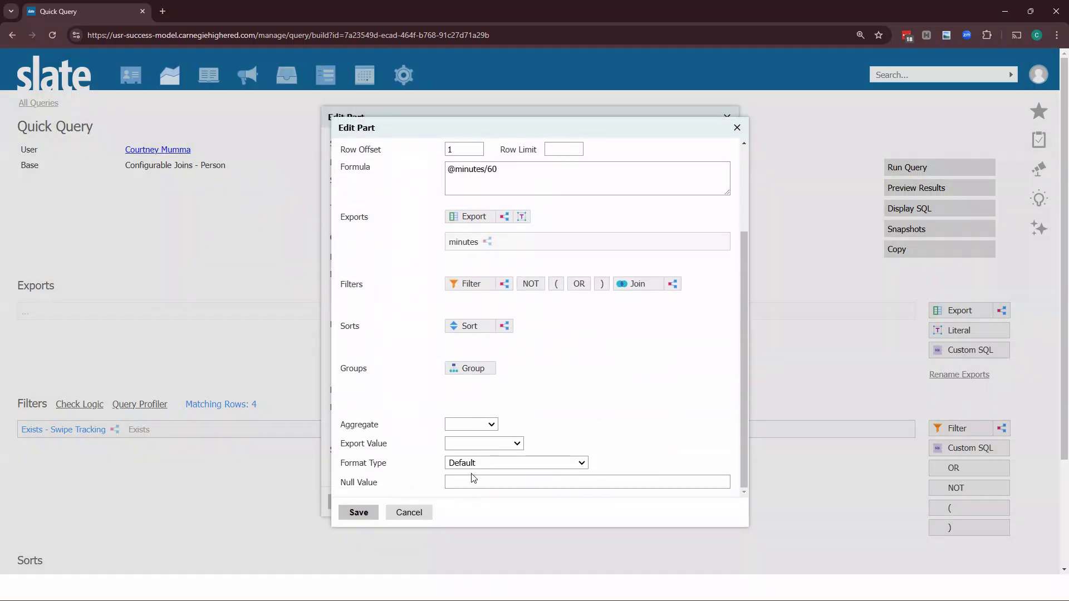
left_click(475, 464)
left_click(458, 318)
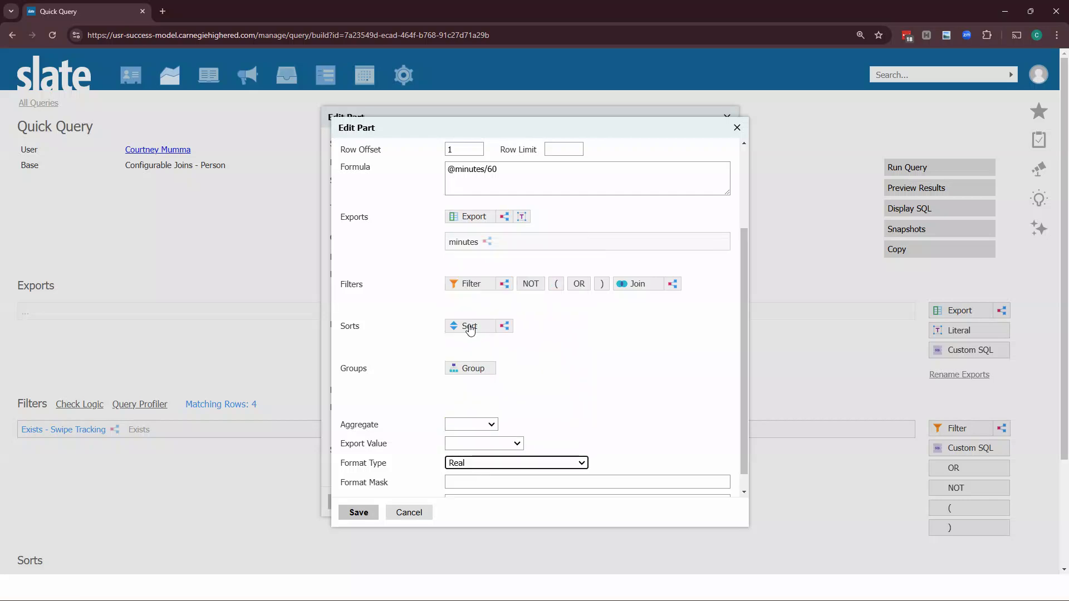
scroll(469, 331, "down", 1)
left_click_drag(400, 133, 624, 122)
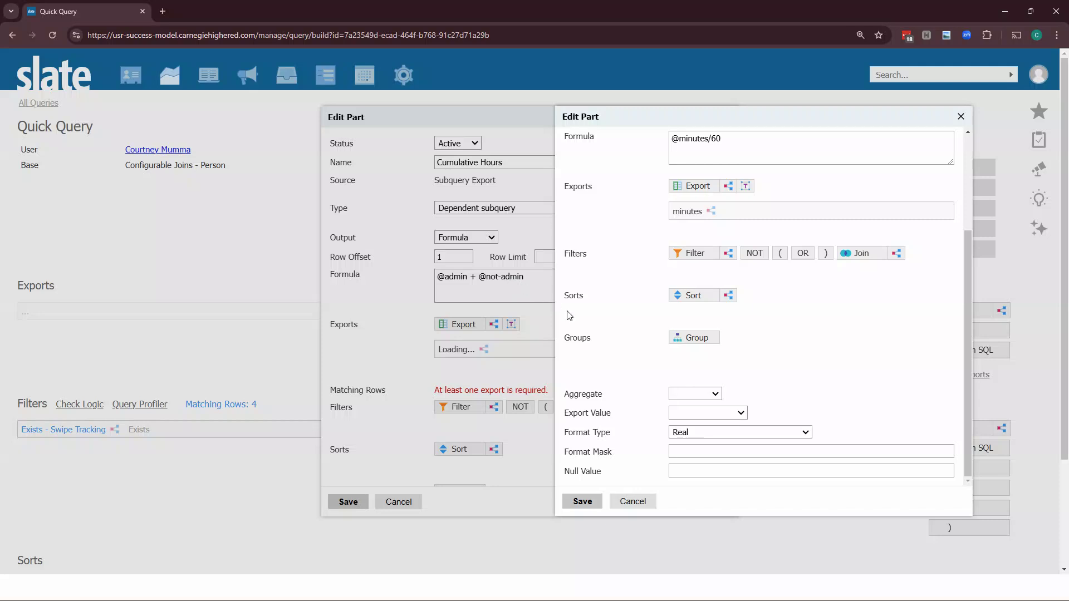
Set the admin export's null value to 0 and save the admin subquery
scroll(668, 429, "down", 3)
left_click(701, 471)
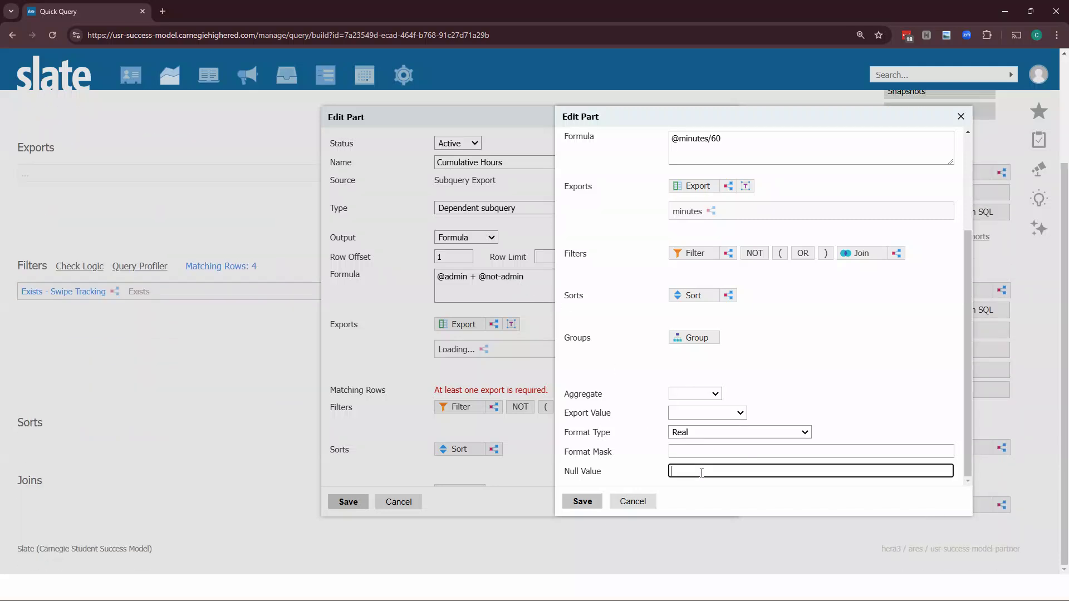
type("0")
scroll(650, 423, "up", 5)
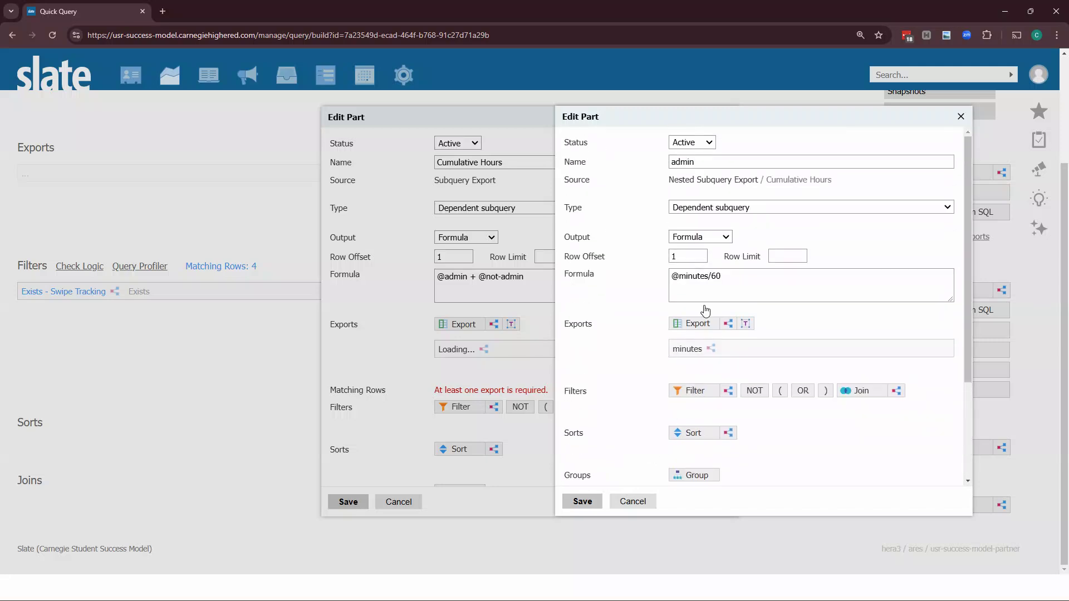
left_click(593, 499)
left_click_drag(466, 275, 416, 276)
left_click(420, 340)
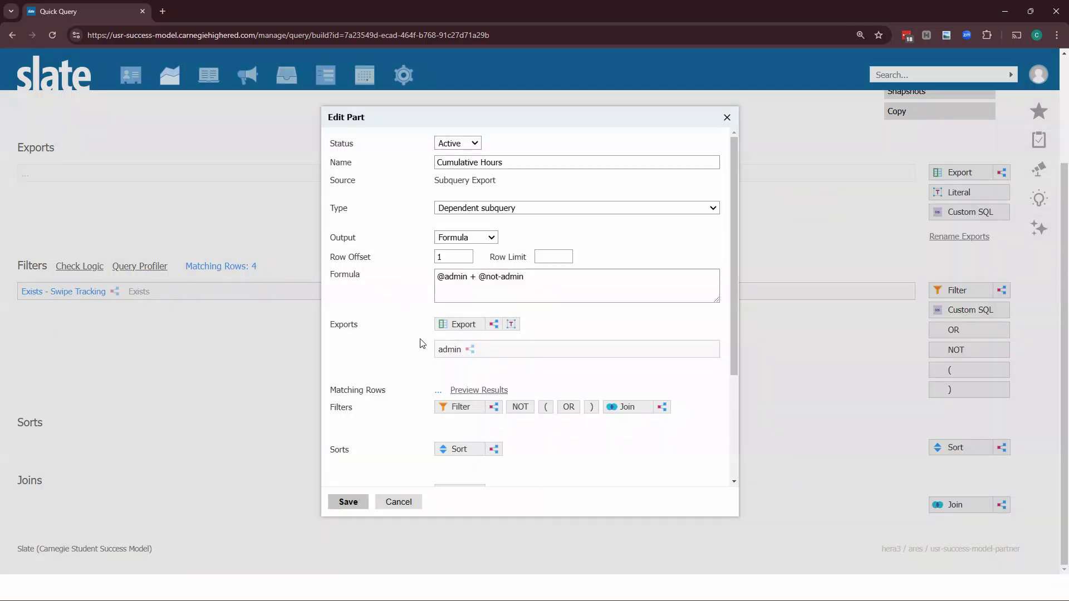
left_click(493, 324)
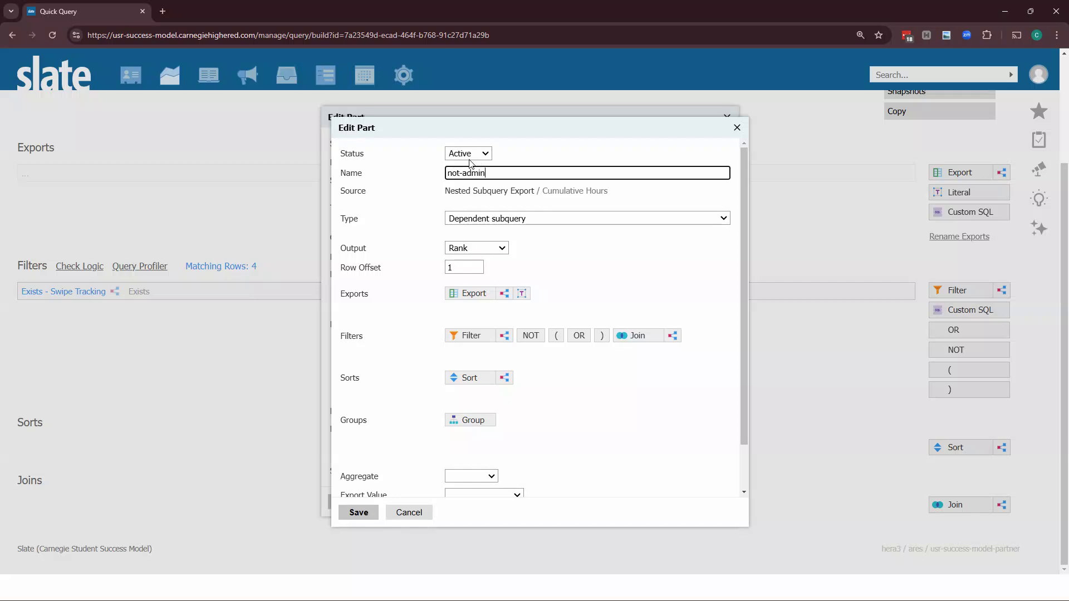
left_click(497, 251)
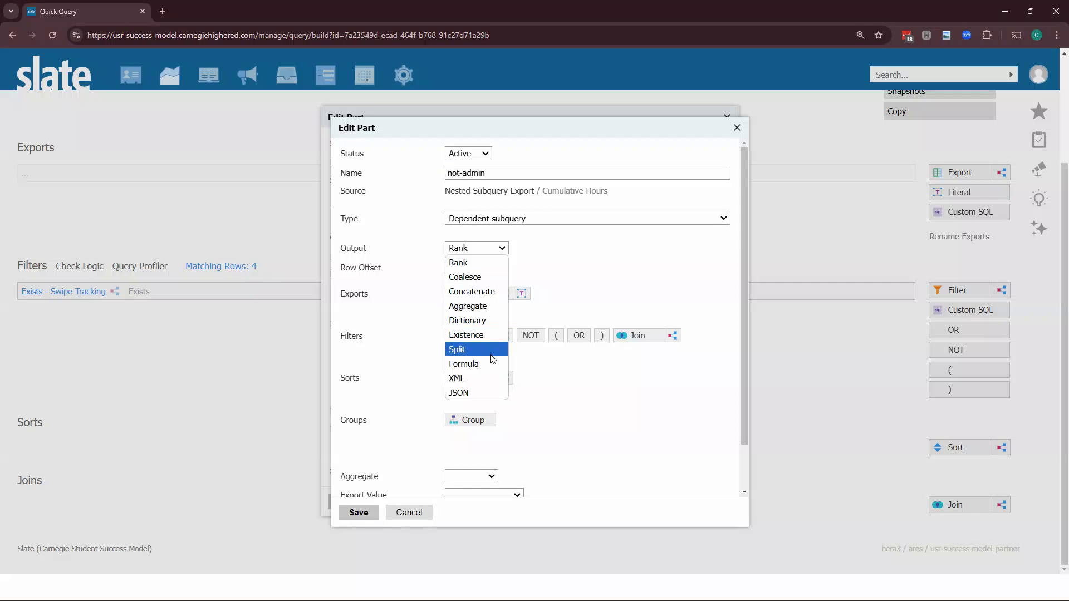
left_click(490, 361)
left_click(486, 302)
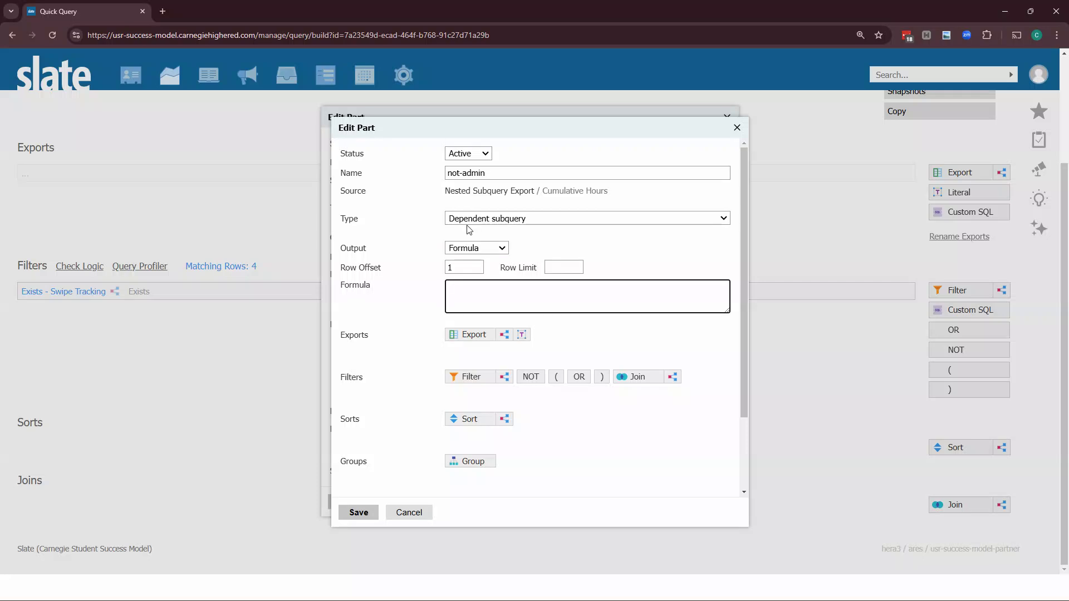
type("@minutes/60")
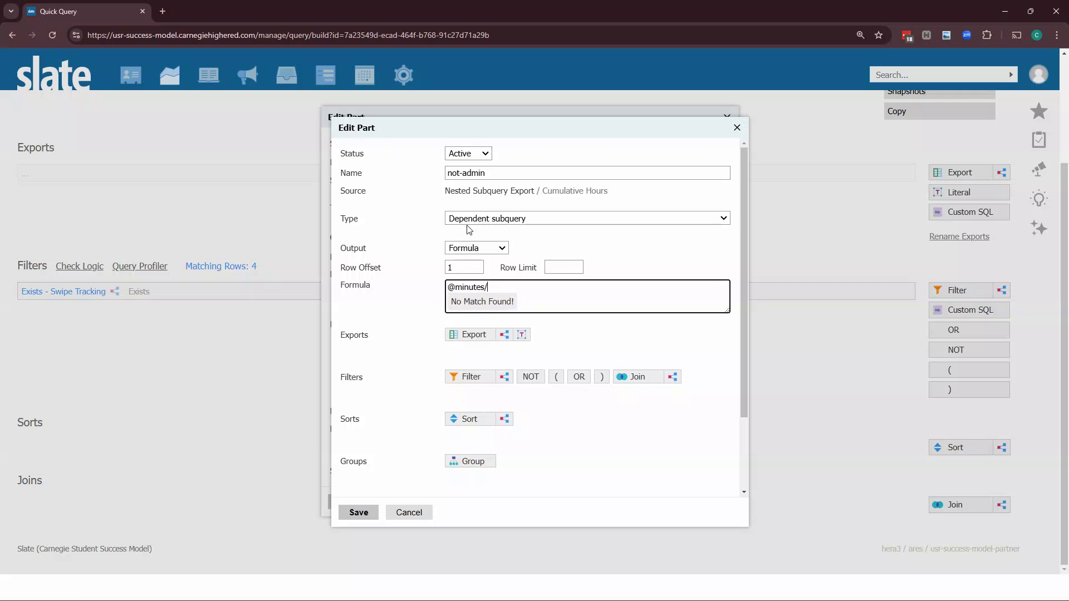
Add a nested subquery export under not-admin with Aggregate output using Sum
left_click(504, 334)
left_click(493, 260)
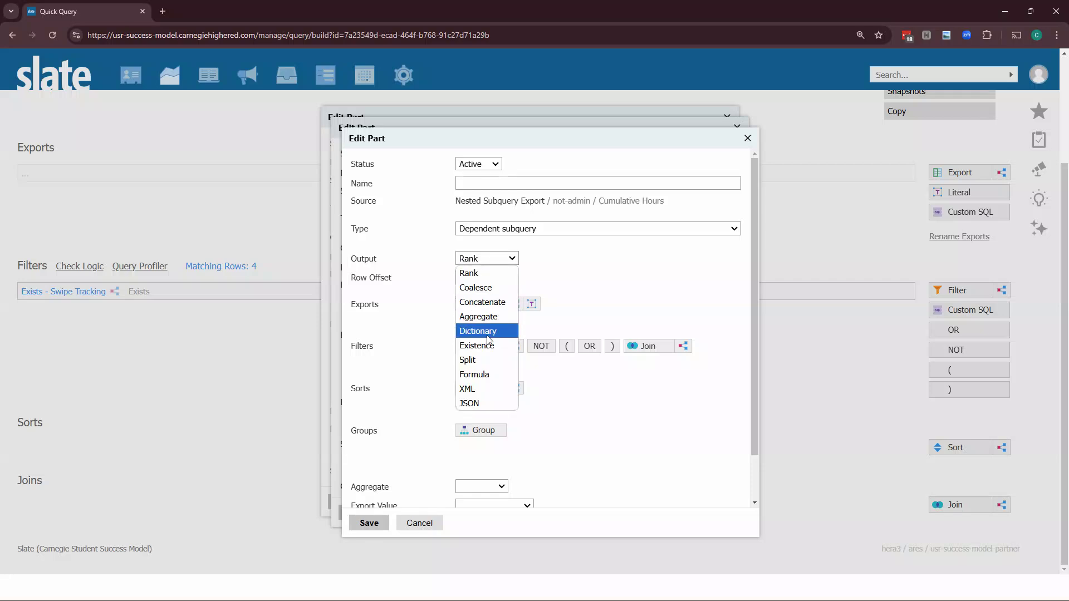
left_click(485, 316)
left_click(482, 278)
left_click(480, 379)
Join this aggregate subquery to Swipe Tracking
left_click(641, 366)
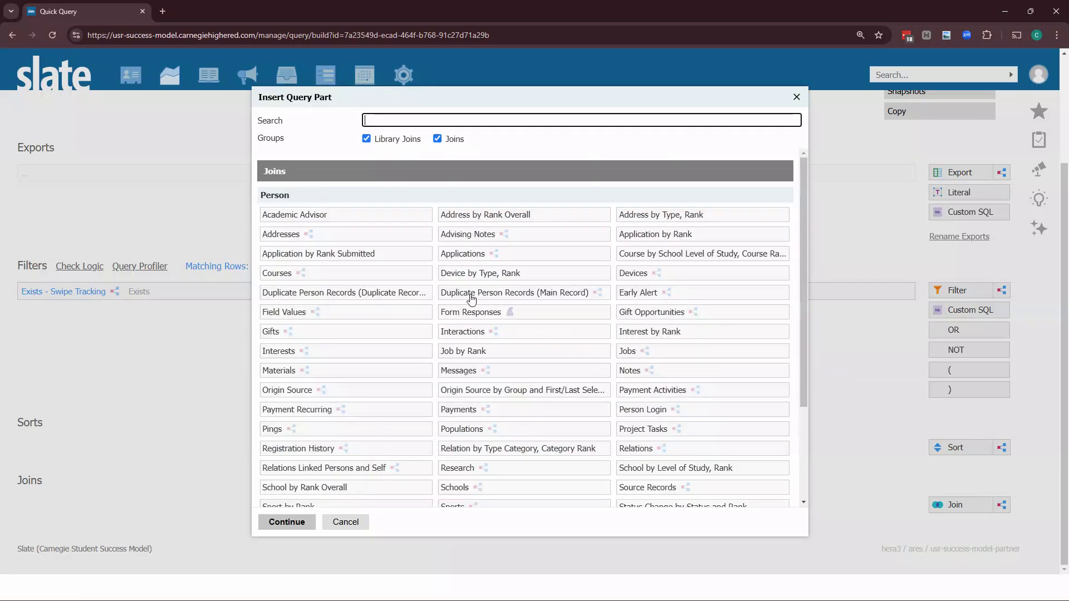
type("swi")
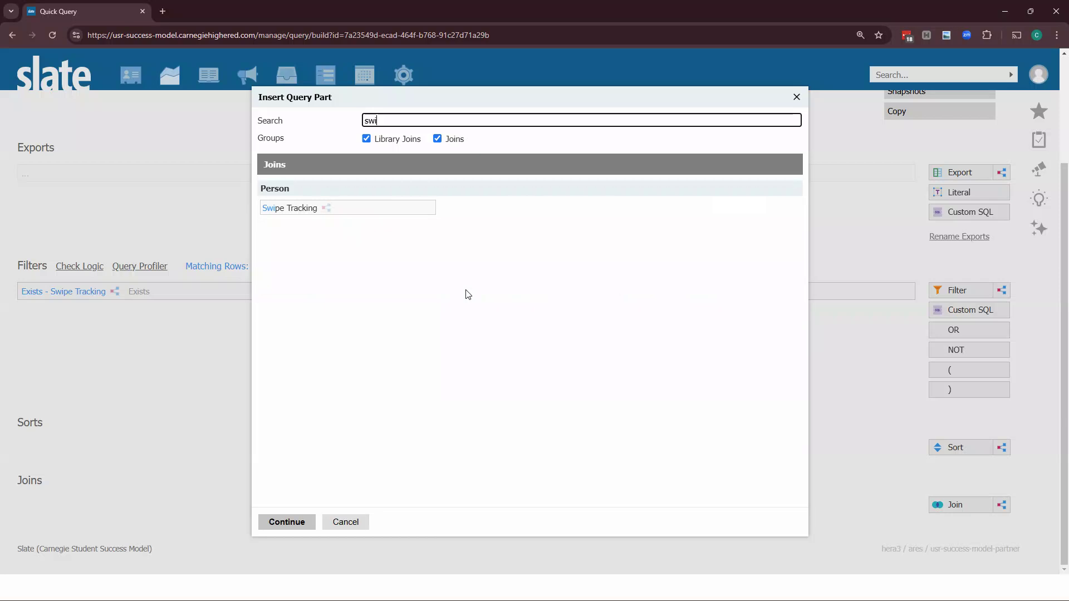
left_click(386, 214)
left_click(289, 522)
left_click(380, 533)
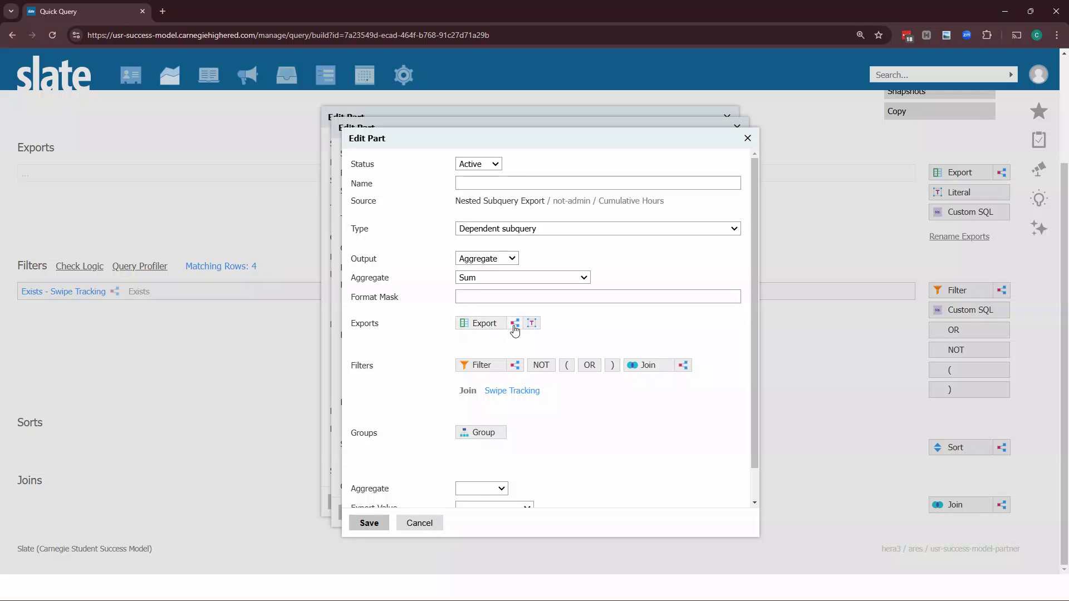
Add a further nested subquery export named minutes with Formula output
left_click(515, 324)
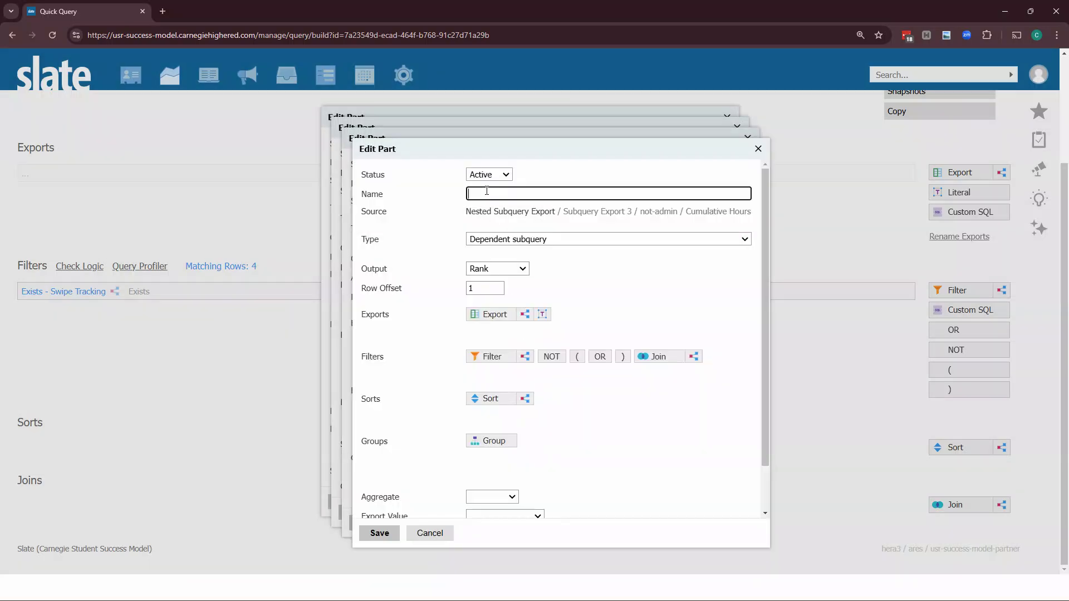
left_click(490, 269)
left_click(495, 380)
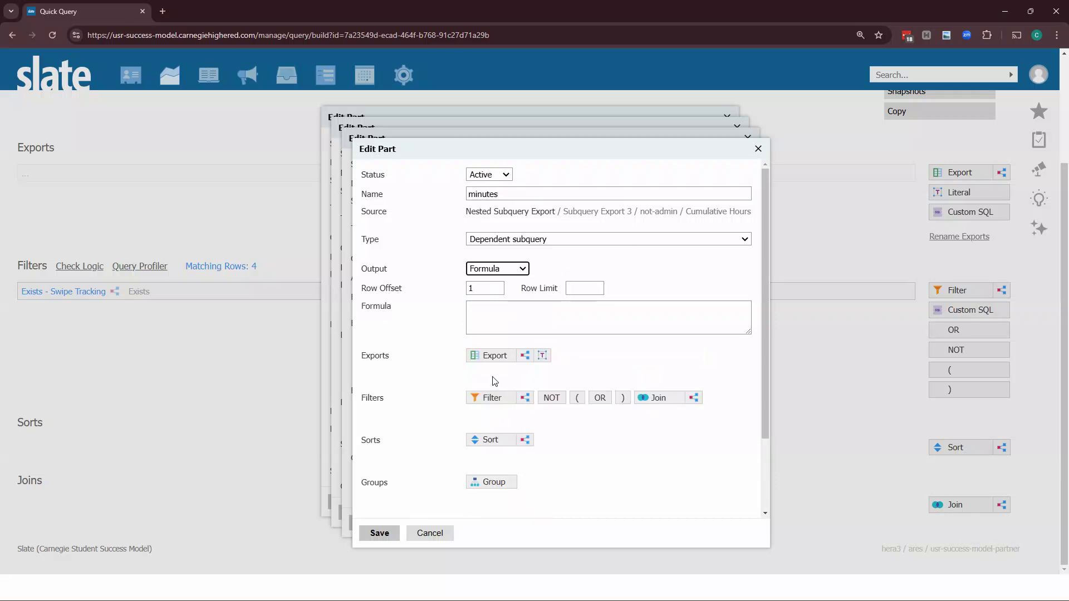
Add Swipe Tracking Created Date and Updated Date as the minutes subquery's exports
left_click(501, 355)
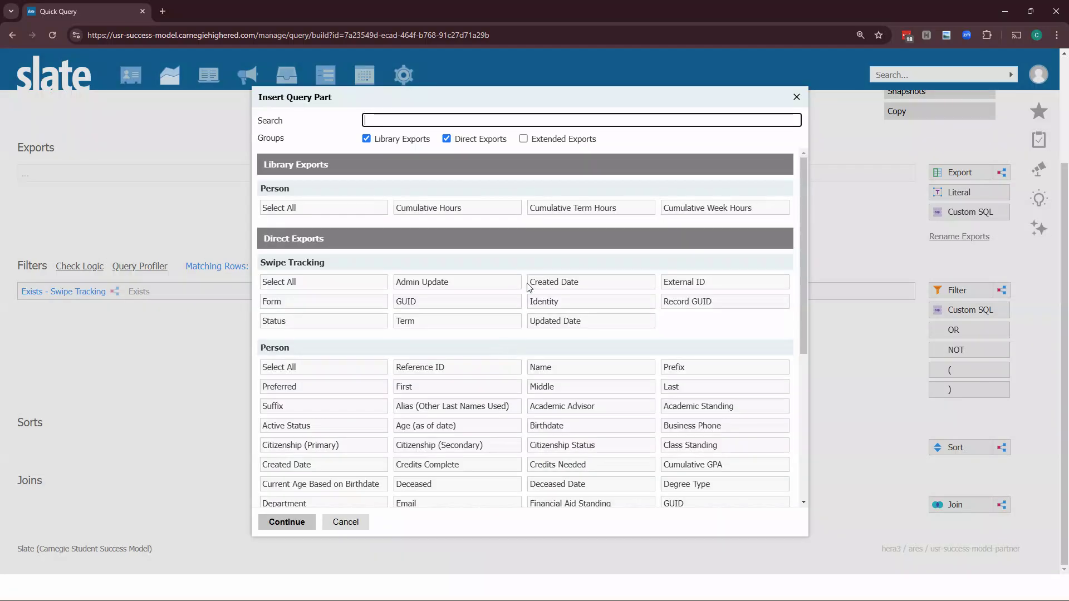
left_click(557, 282)
left_click(555, 322)
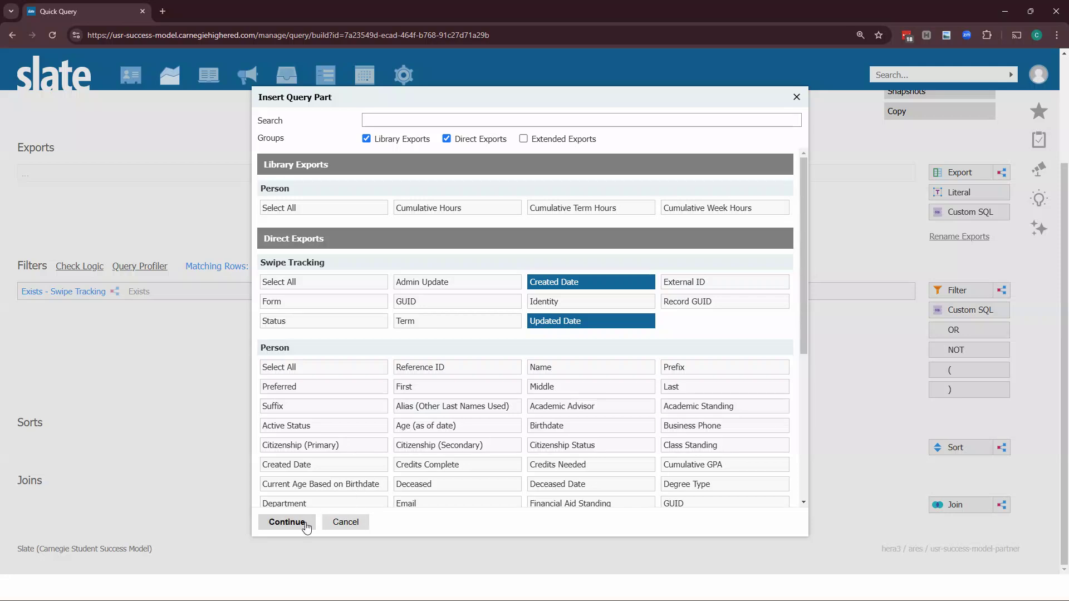
left_click(287, 522)
left_click(485, 313)
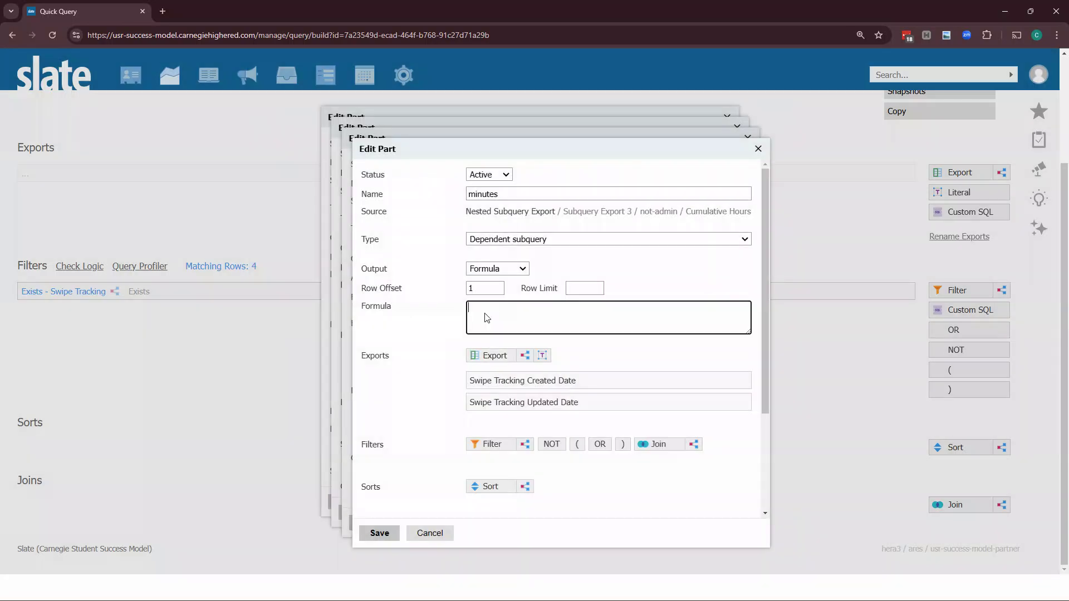
type("#")
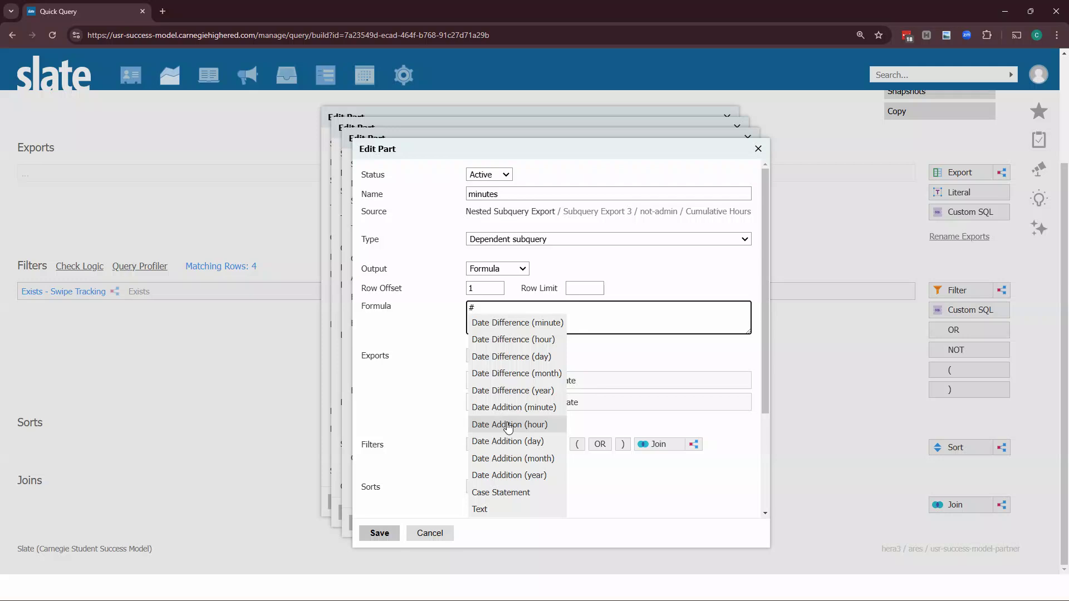
left_click(506, 323)
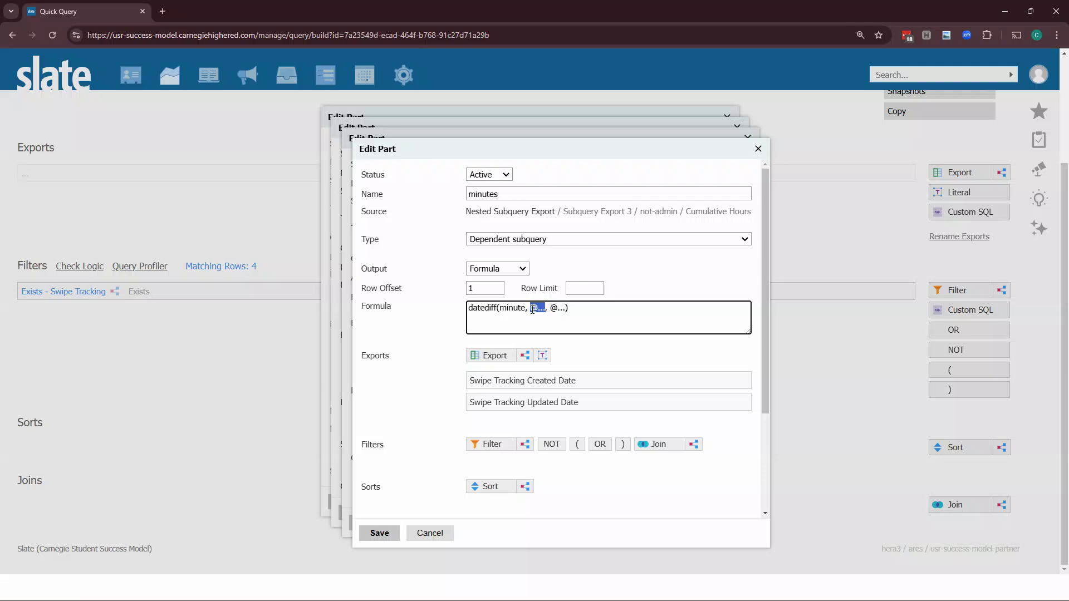
key("BackSpace")
type("@")
left_click(586, 340)
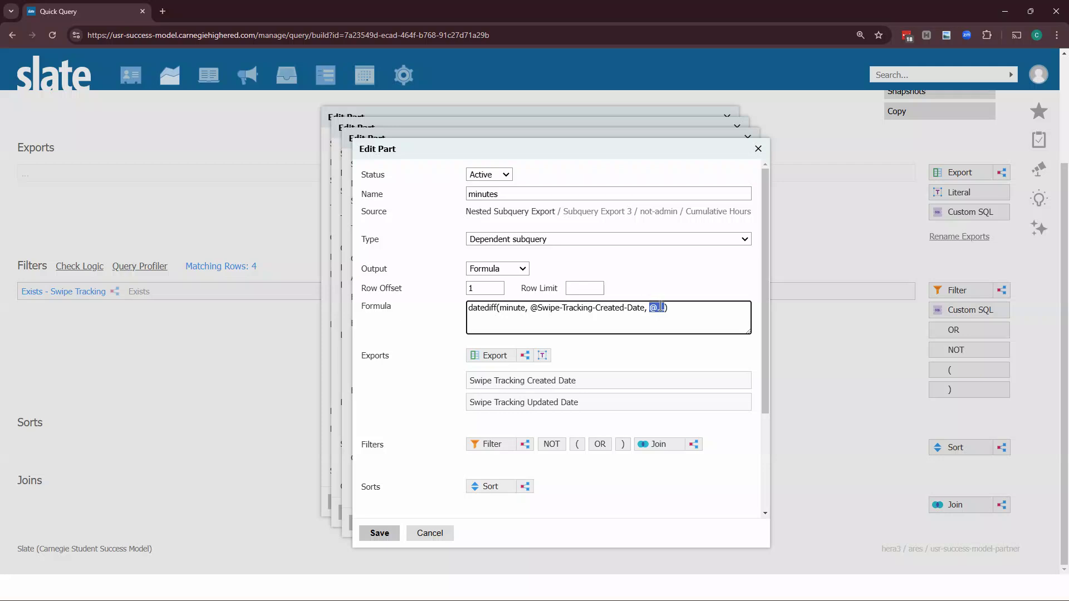
type("@up")
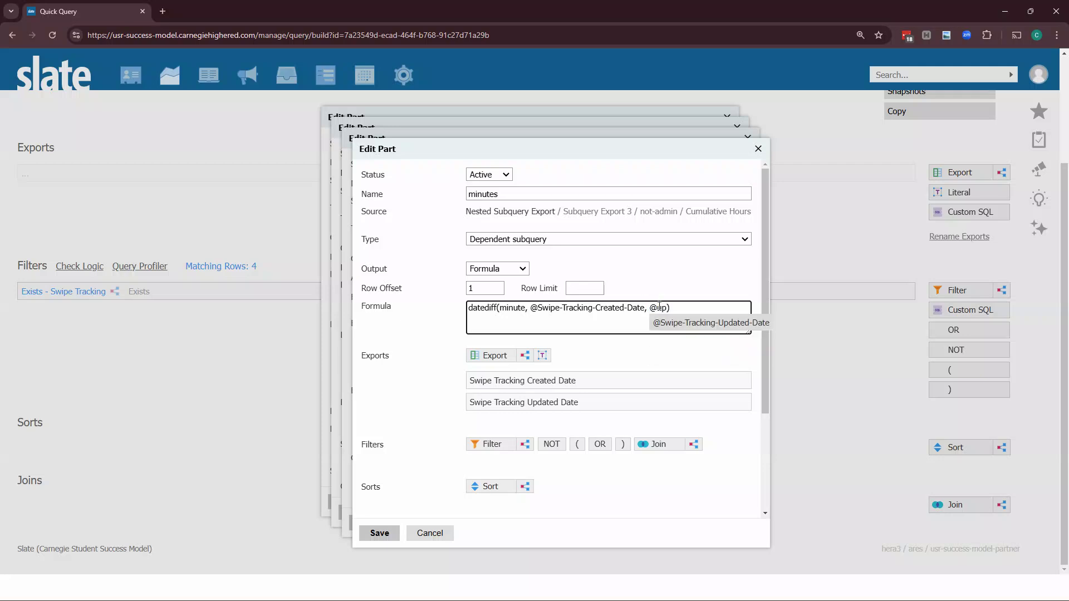
left_click(680, 324)
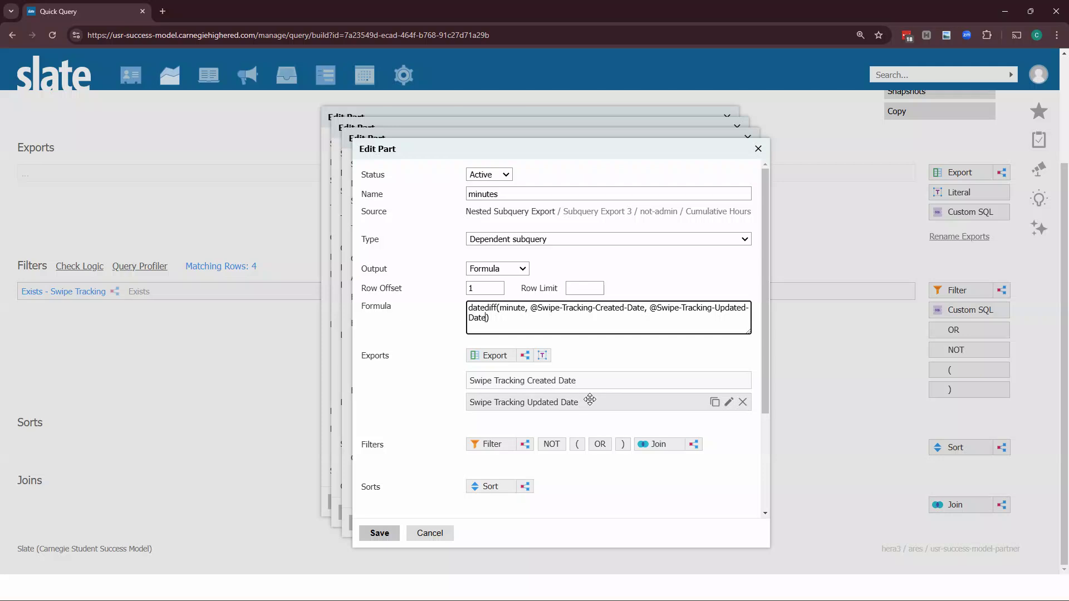
scroll(540, 445, "down", 3)
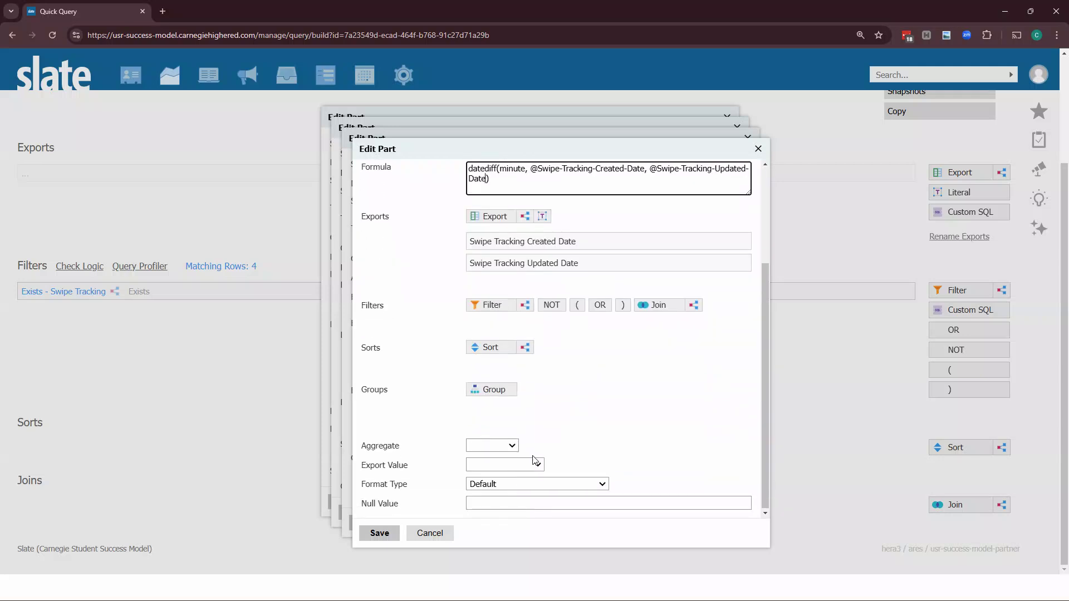
scroll(534, 460, "up", 3)
scroll(503, 368, "up", 3)
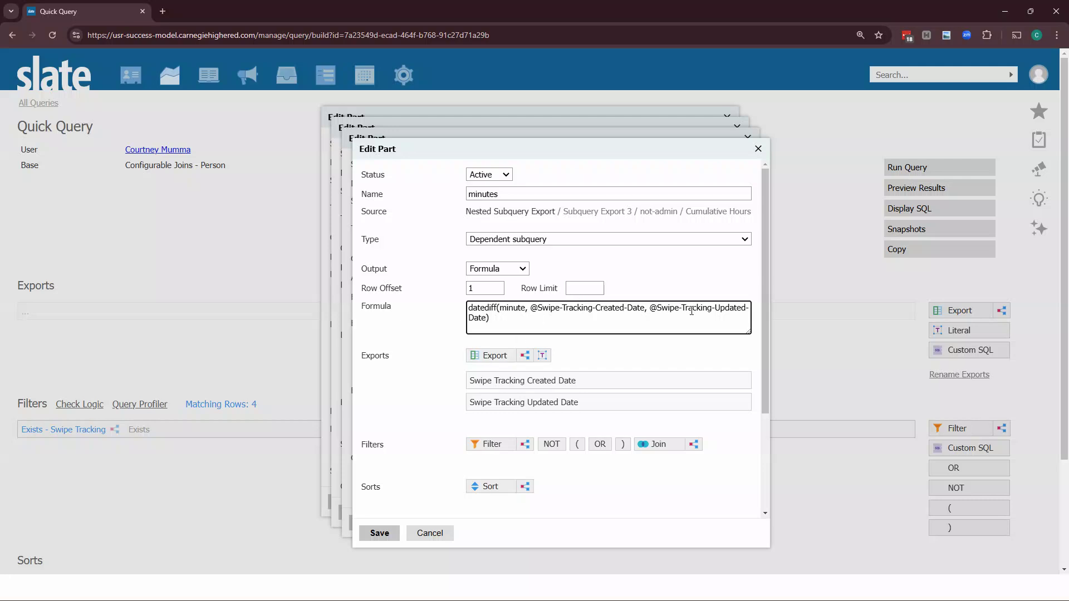
scroll(692, 310, "down", 5)
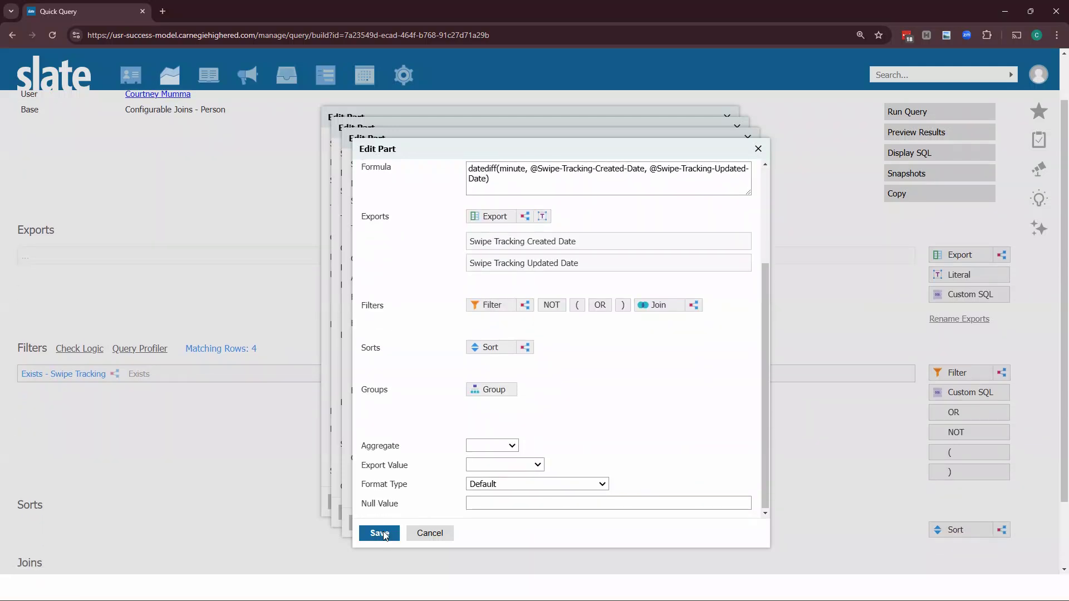
left_click(379, 534)
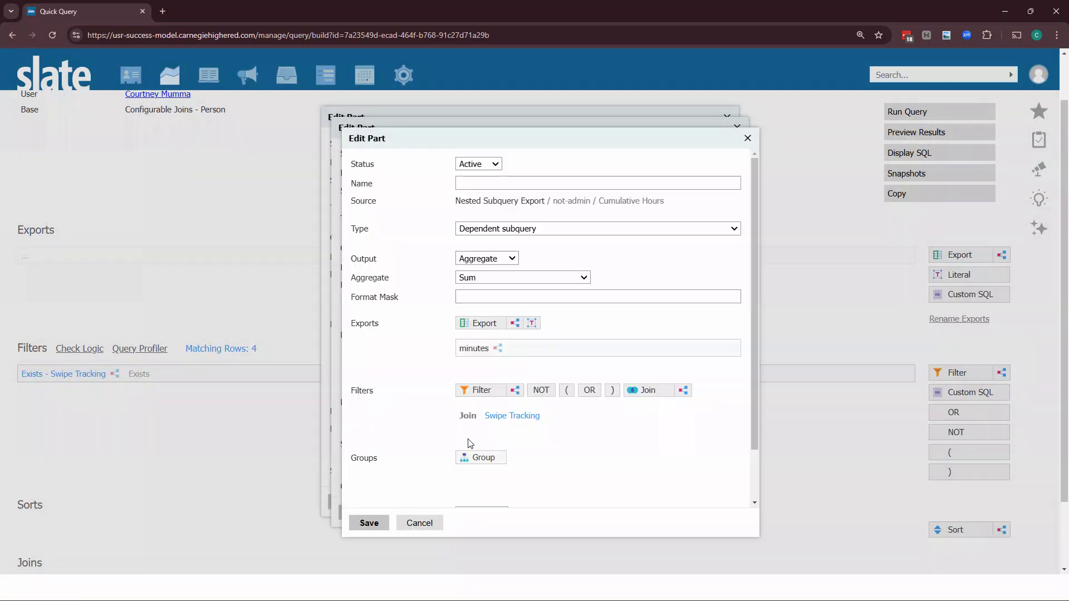
Add a nested subquery filter named not admin using Not Exists on Swipe Tracking Admin Update
left_click(514, 390)
left_click(491, 269)
left_click(489, 295)
left_click(491, 295)
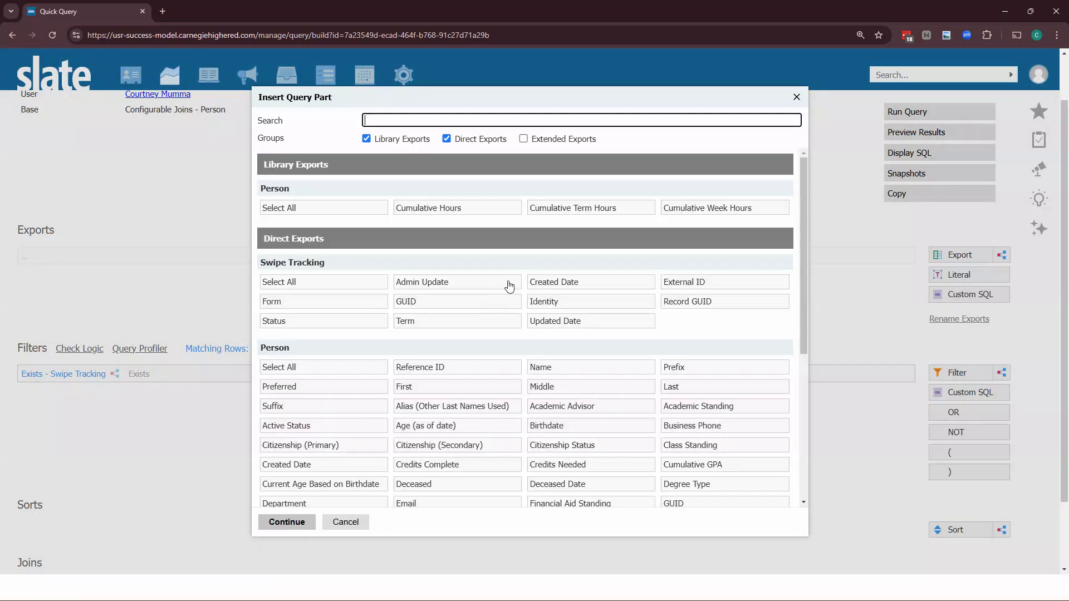
left_click(439, 282)
left_click(282, 525)
left_click(494, 195)
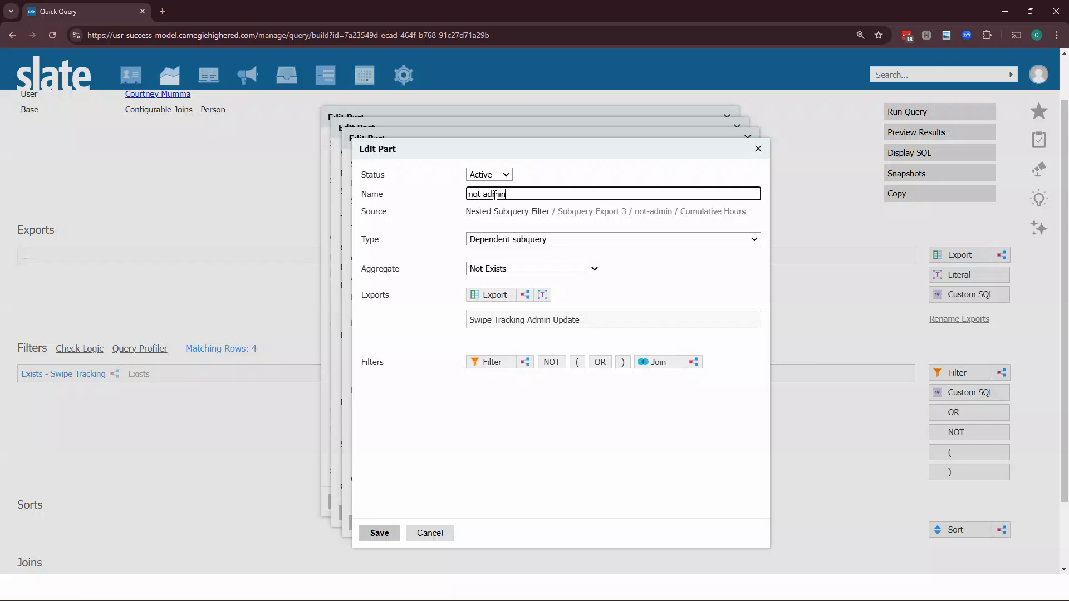
left_click(379, 532)
Name the Sum aggregate subquery minutes
scroll(453, 456, "down", 3)
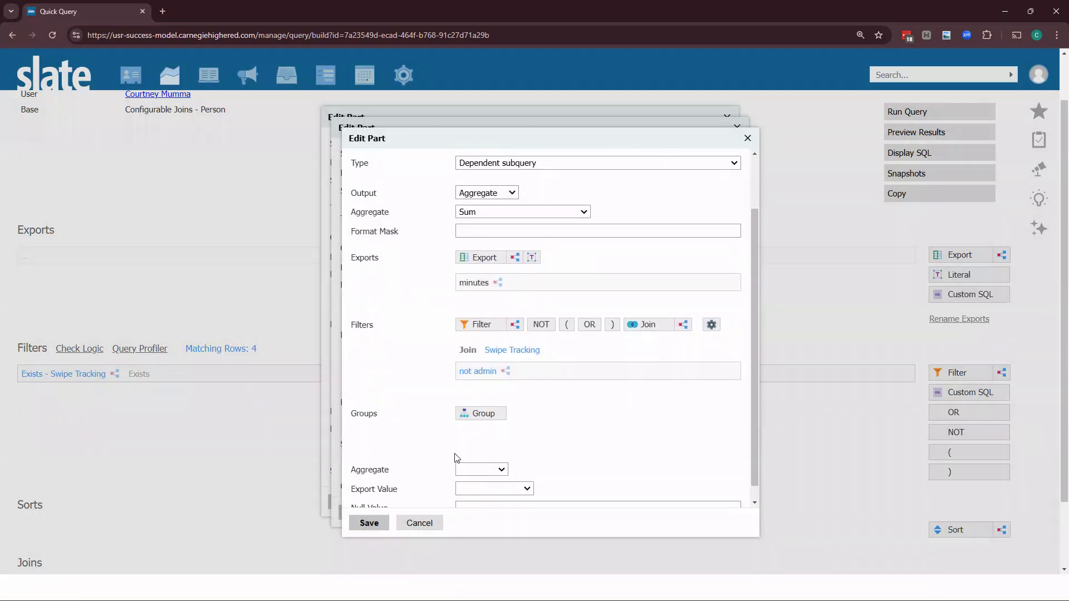
left_click(481, 492)
scroll(445, 390, "up", 3)
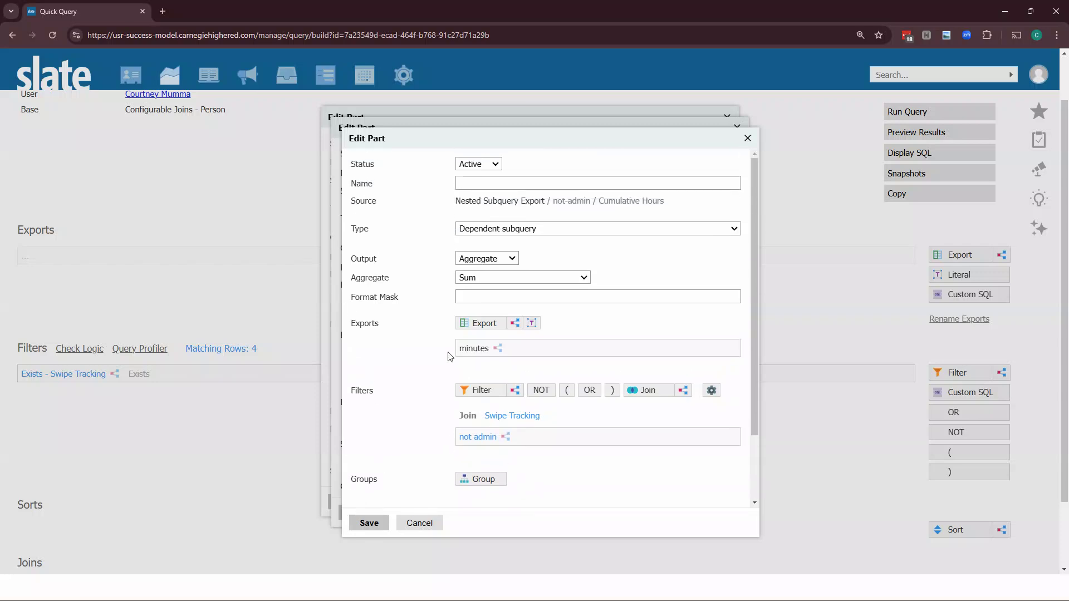
left_click(480, 183)
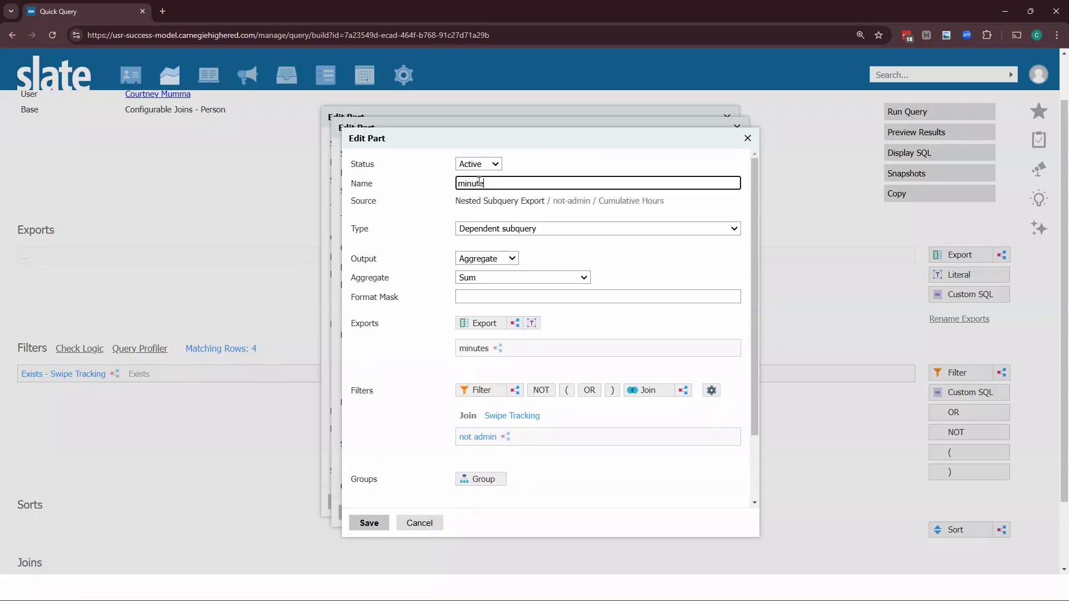
Save the minutes aggregate, then set the not-admin export's format type to Real with a null value of 0
left_click(368, 523)
scroll(466, 295, "down", 1)
scroll(465, 295, "down", 3)
left_click(490, 463)
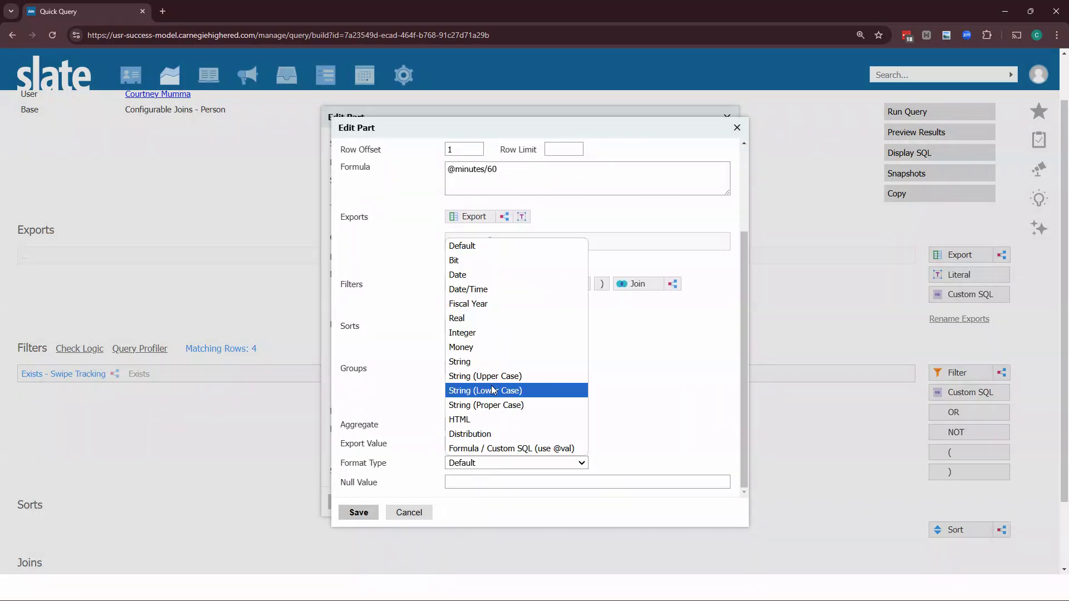
left_click(462, 318)
scroll(465, 423, "down", 1)
left_click(463, 482)
type("0")
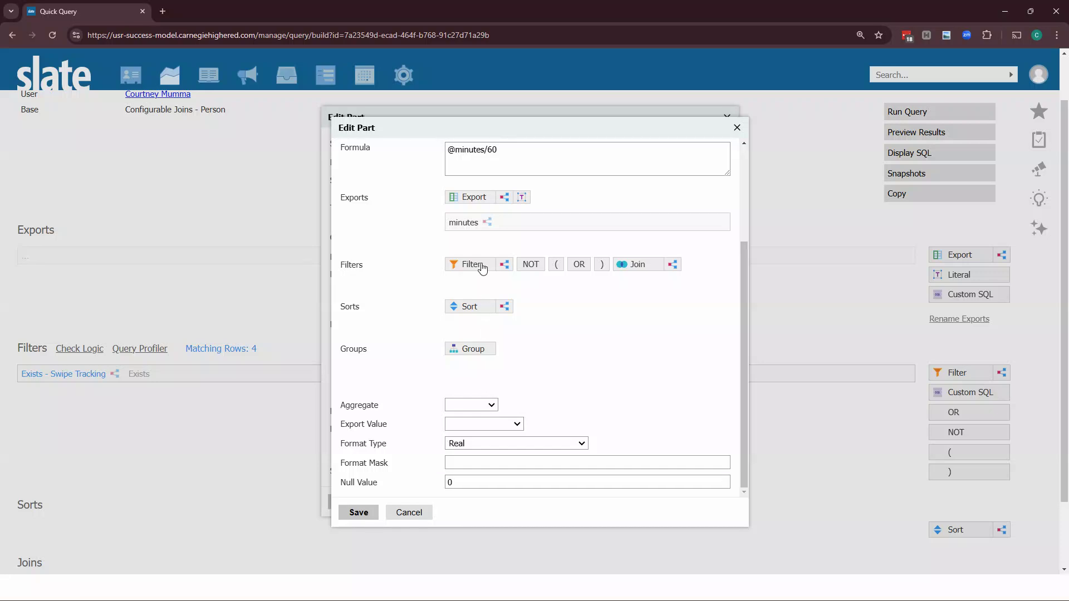
Open the not-admin export's nested minutes subqueries and review the datediff formula subquery
scroll(501, 329, "up", 3)
left_click(511, 358)
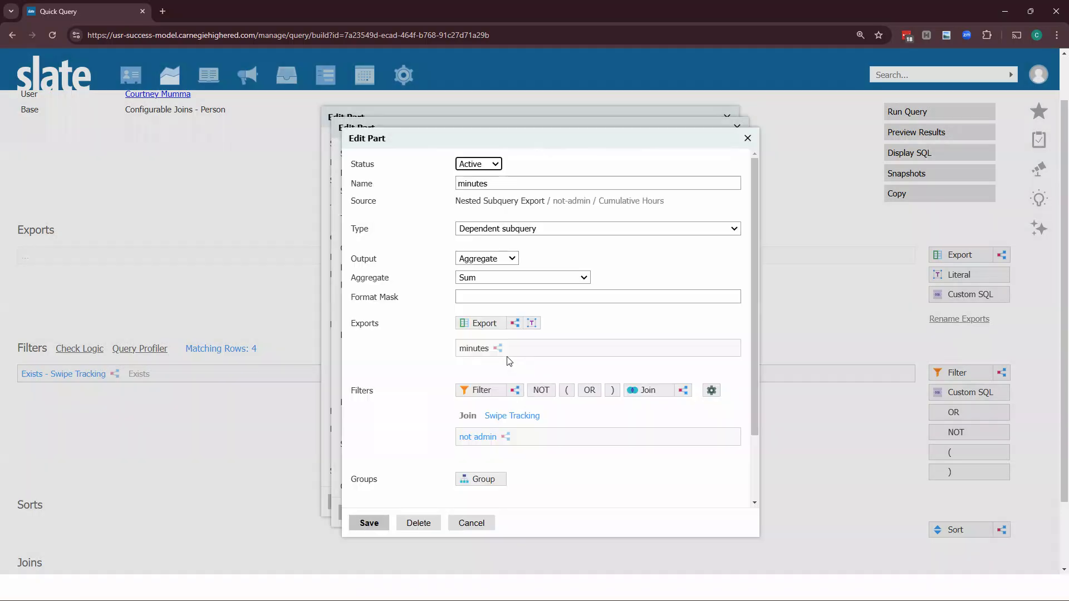
left_click(530, 348)
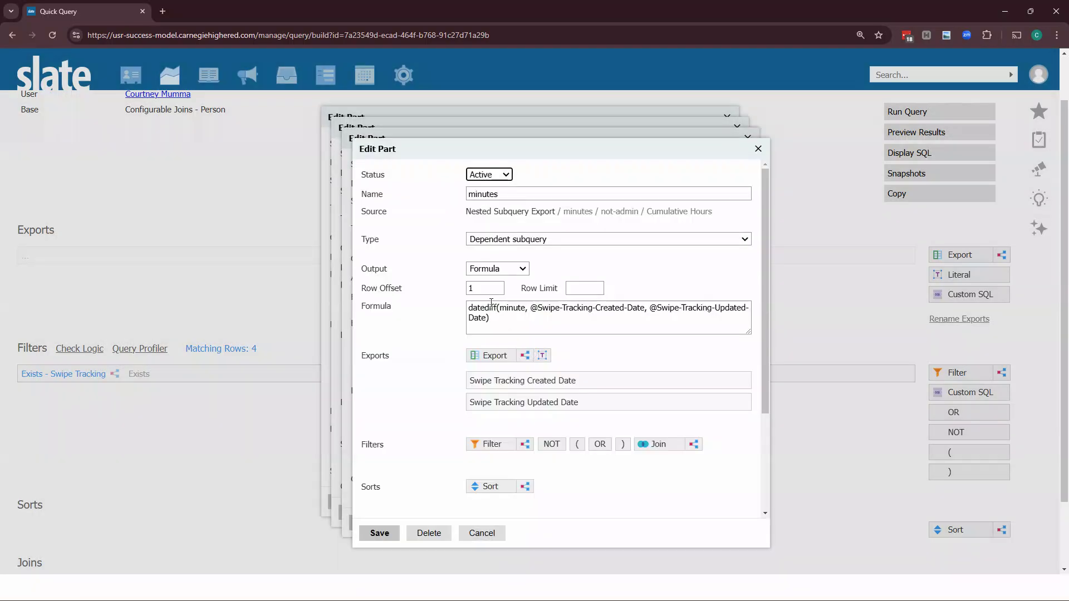
triple_click(492, 322)
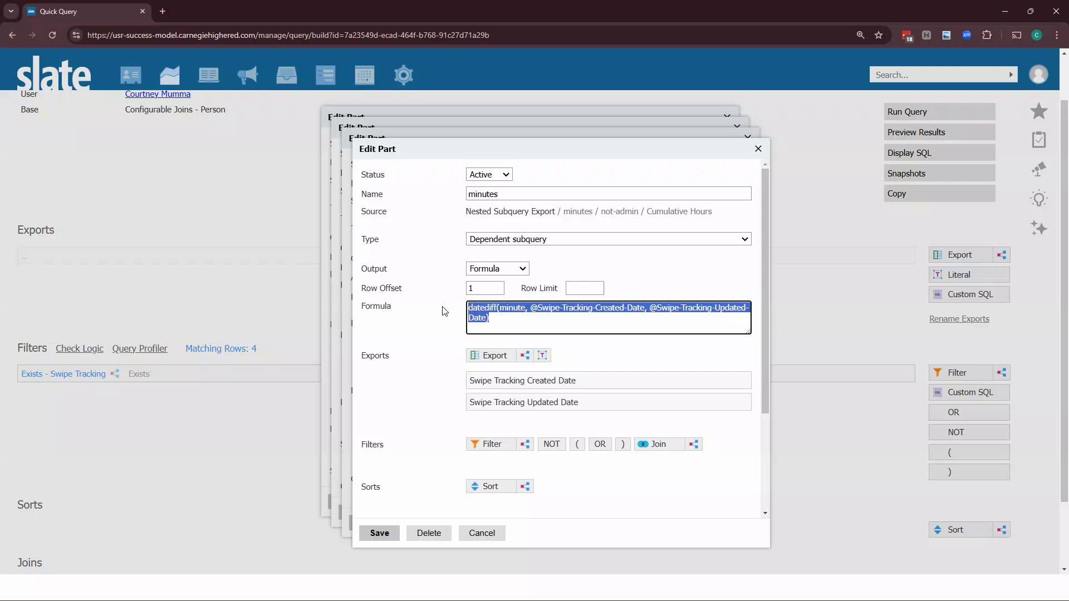
left_click(582, 288)
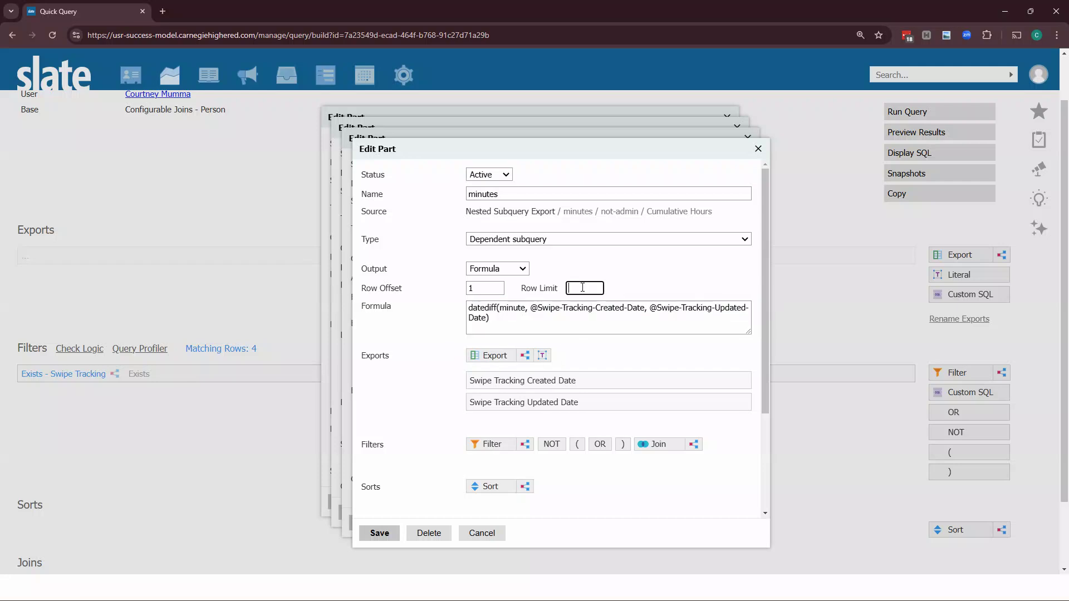
left_click(445, 363)
left_click(388, 534)
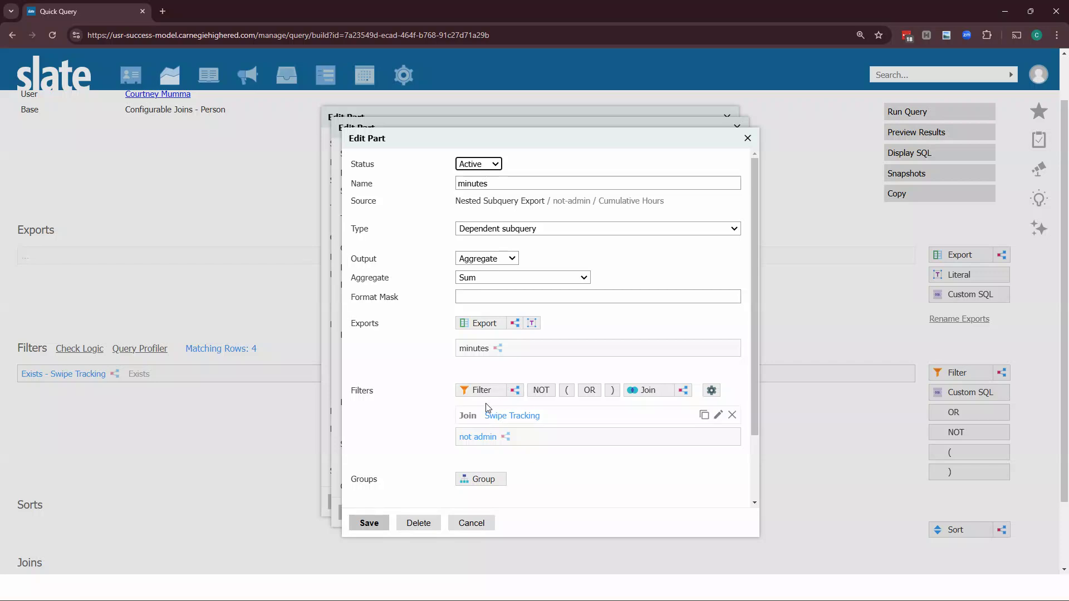
Save the nested minutes, not-admin and Cumulative Hours subquery exports, then preview the query results
left_click(372, 525)
left_click(362, 513)
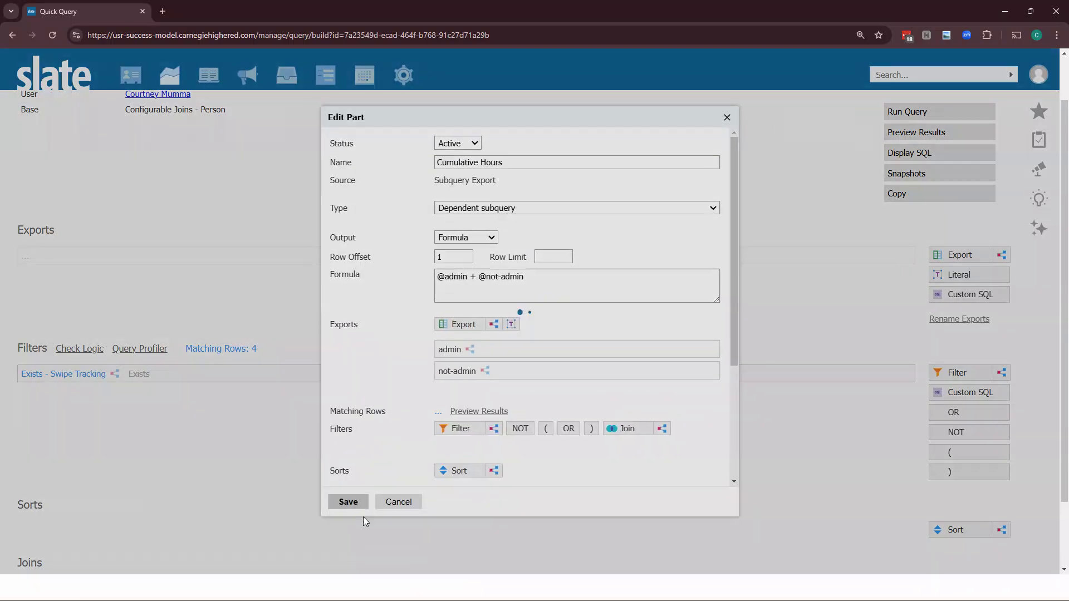
left_click_drag(466, 278, 444, 283)
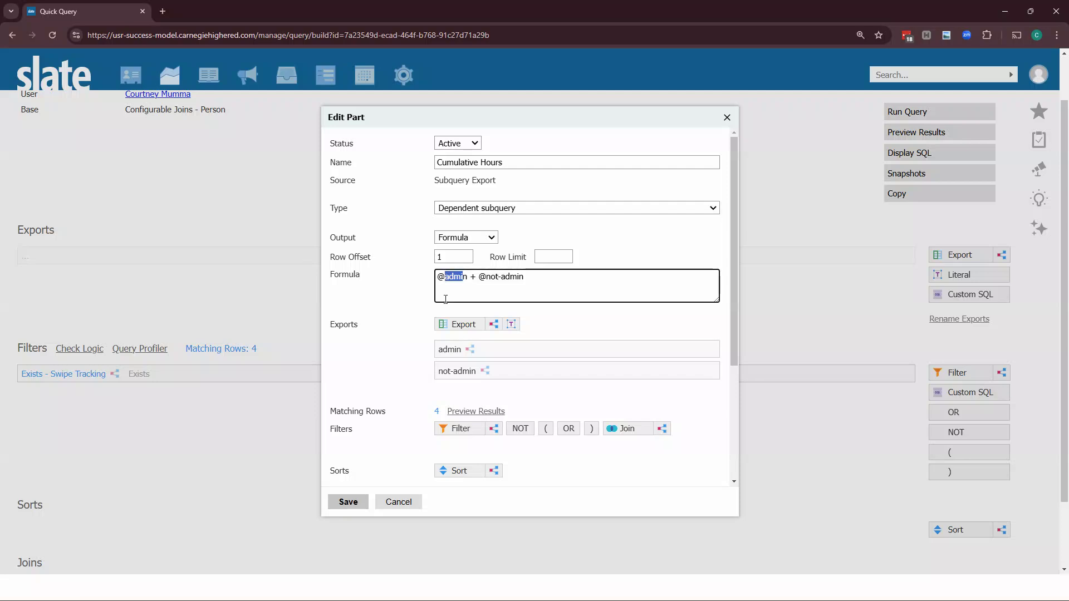
left_click(508, 161)
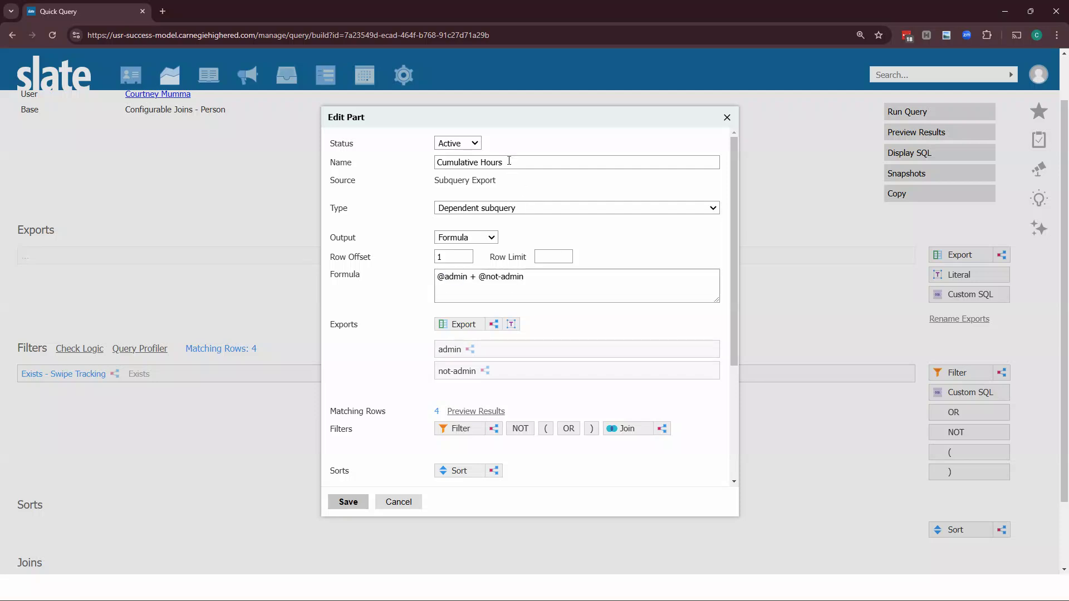
left_click(348, 504)
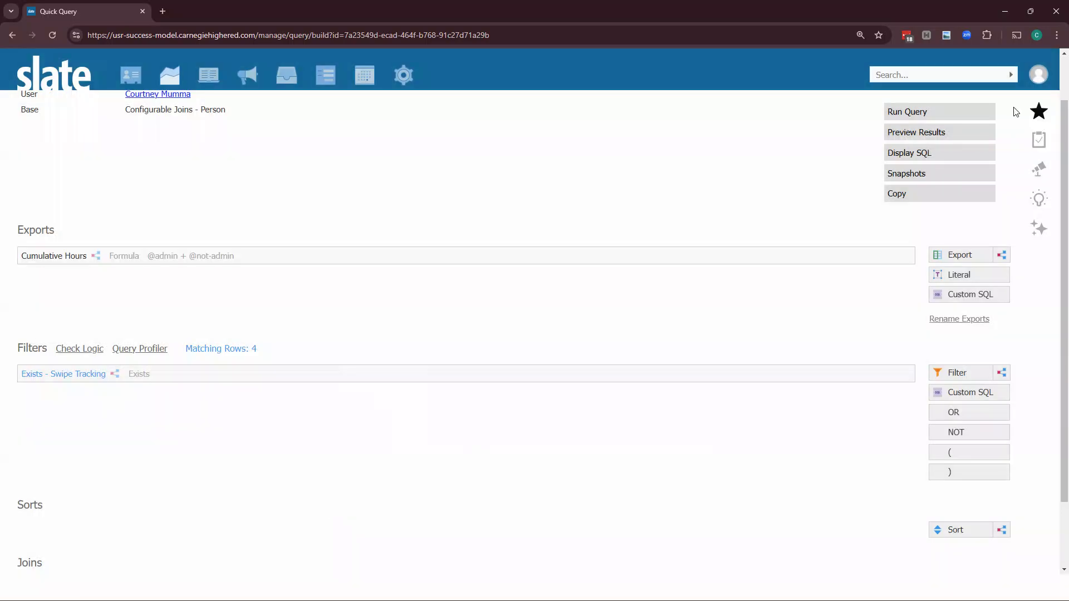
left_click(967, 131)
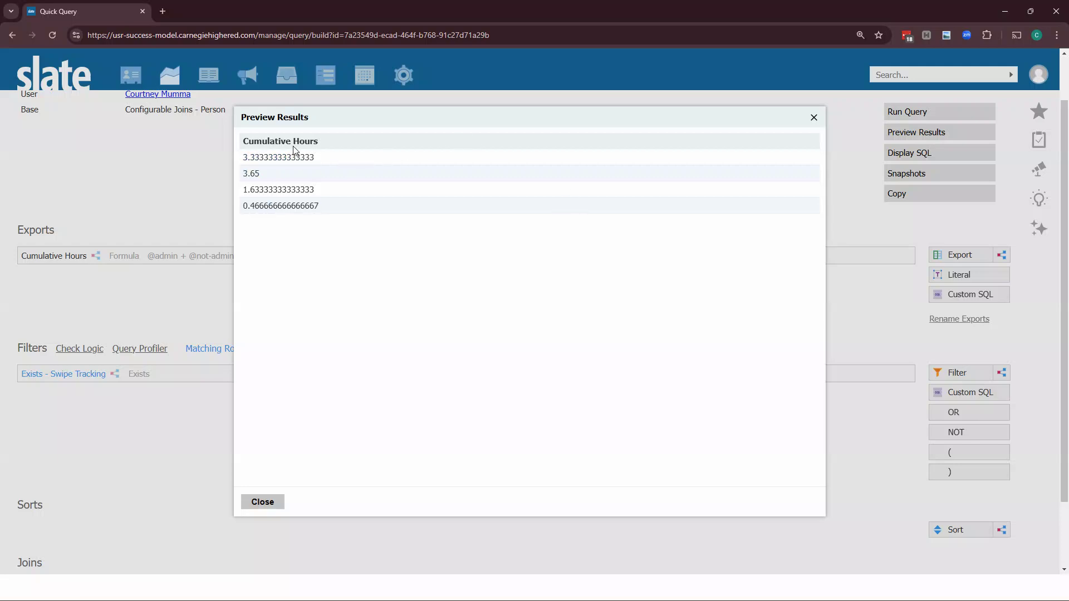
left_click(276, 505)
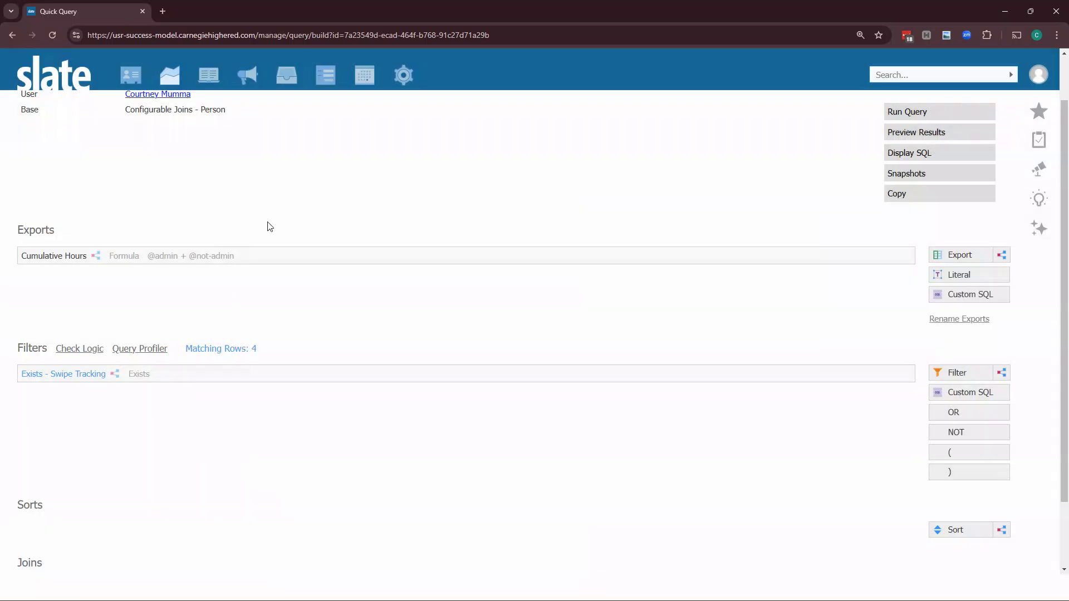
Set the Cumulative Hours export's format type to Real with a format mask, then preview the results
left_click(255, 260)
scroll(346, 389, "down", 6)
left_click(441, 455)
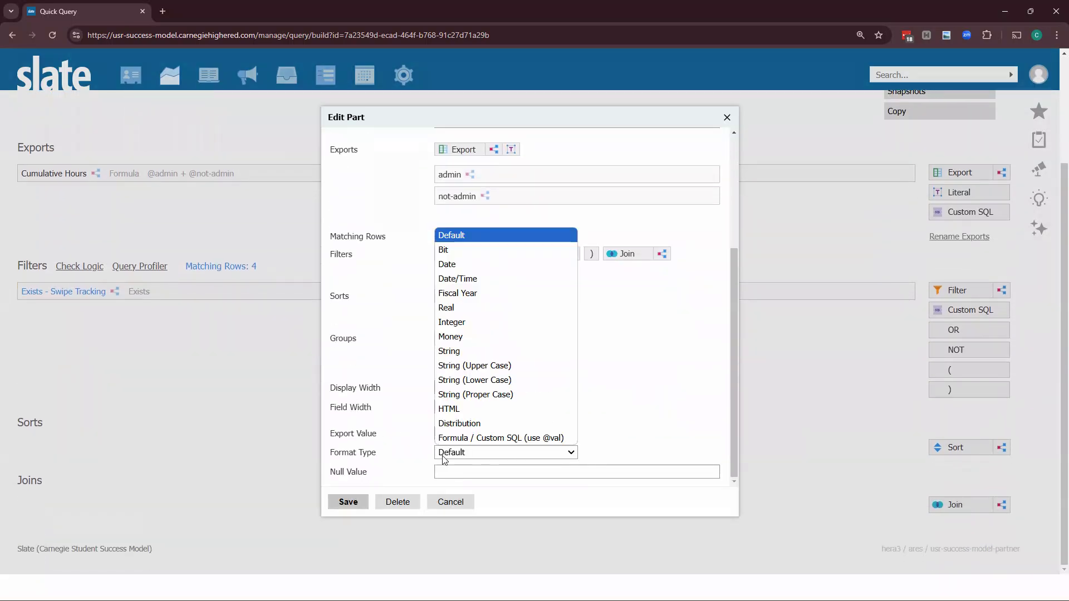
left_click(465, 307)
scroll(449, 392, "down", 1)
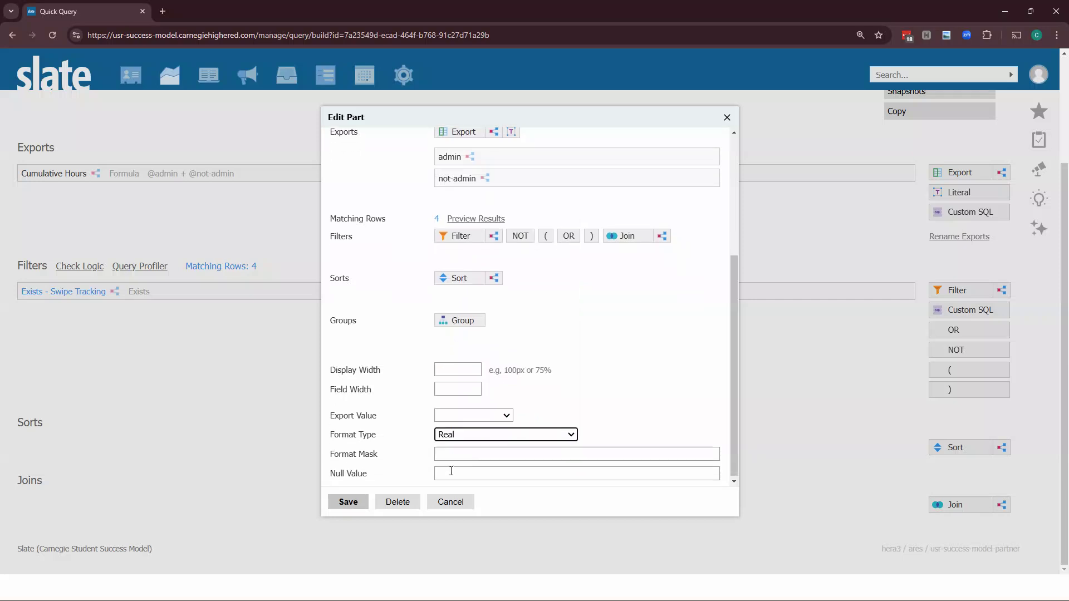
left_click(460, 452)
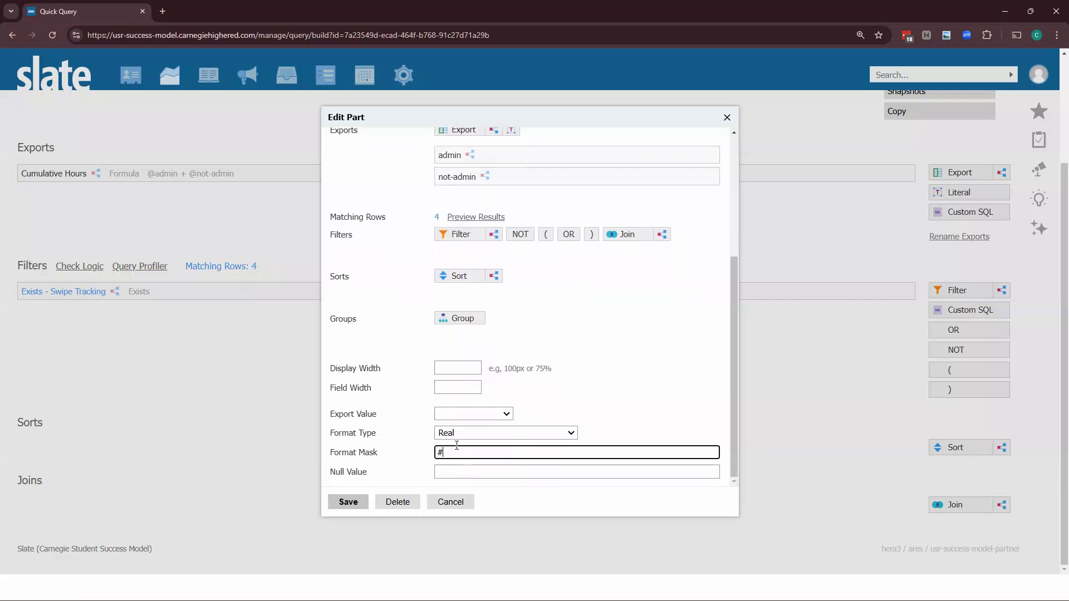
left_click(353, 501)
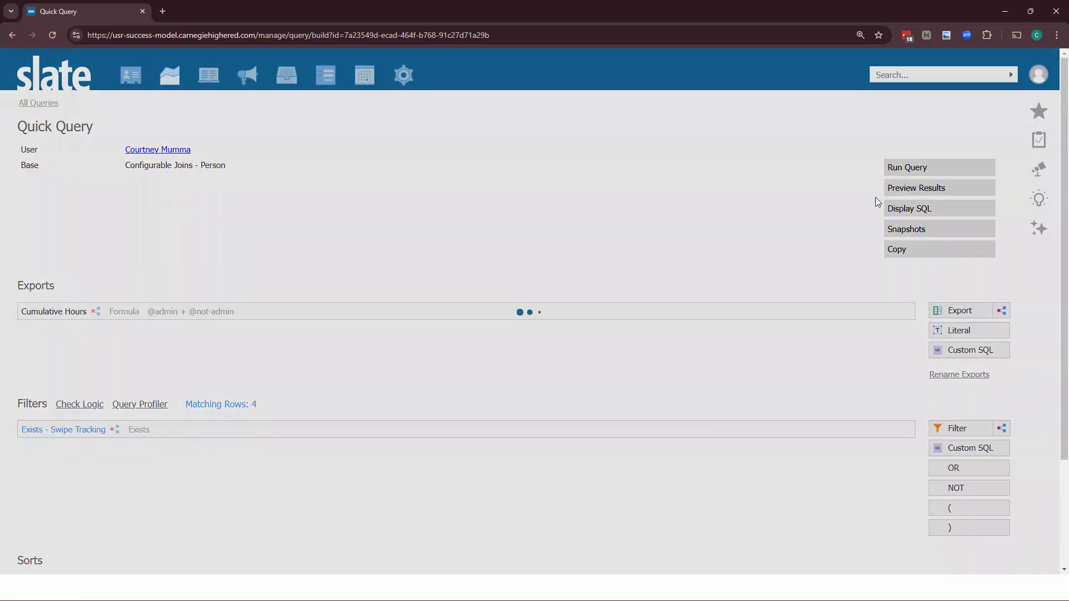
left_click(913, 189)
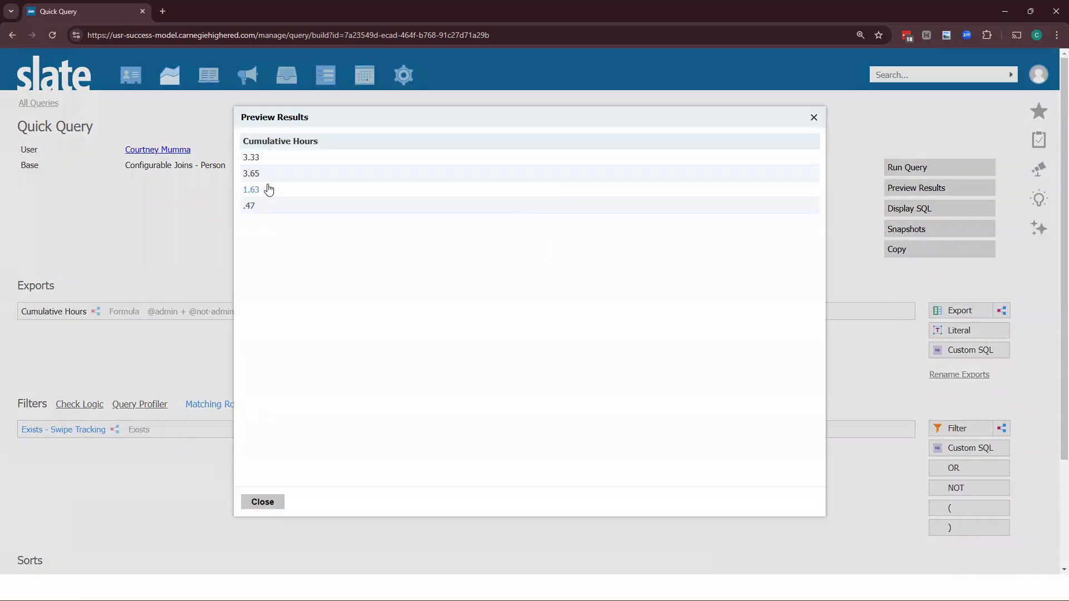
left_click(280, 502)
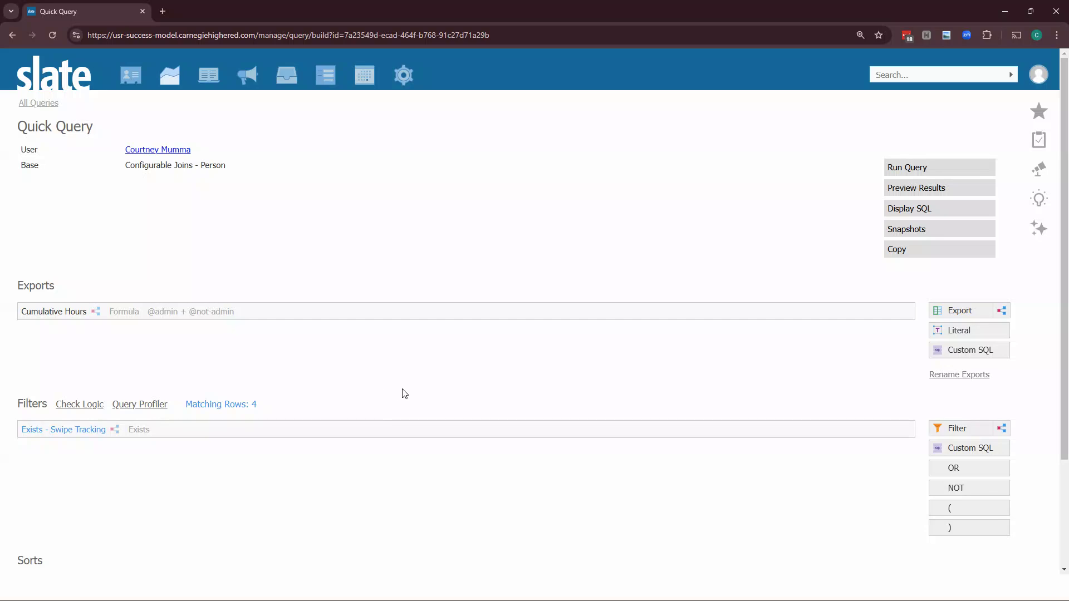
Copy the Cumulative Hours export and name the copy Cumulative Hours (term)
mouse_move(813, 312)
left_click(878, 312)
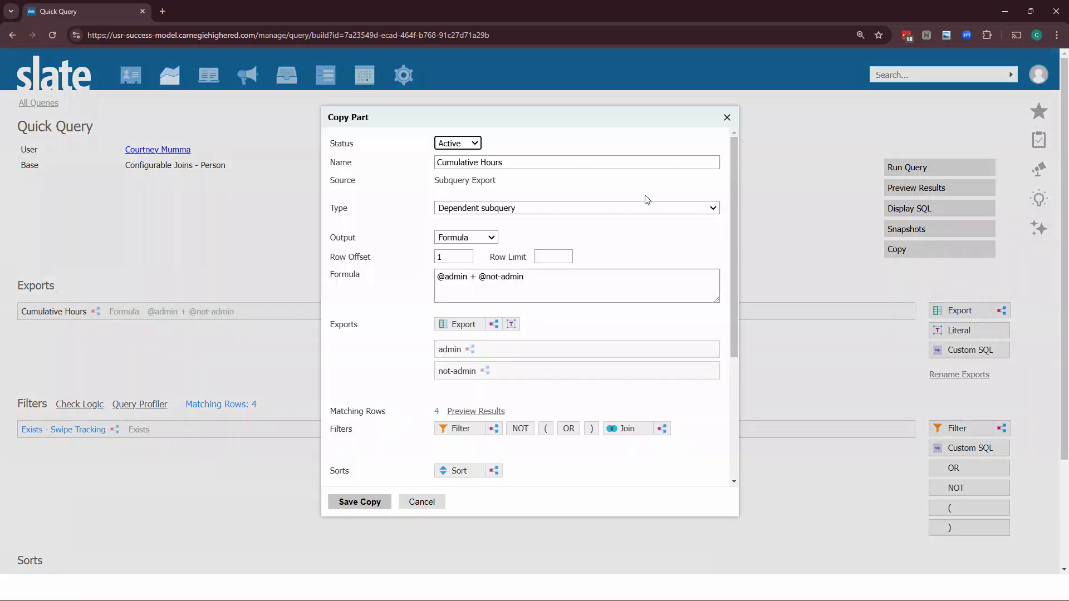
left_click(518, 165)
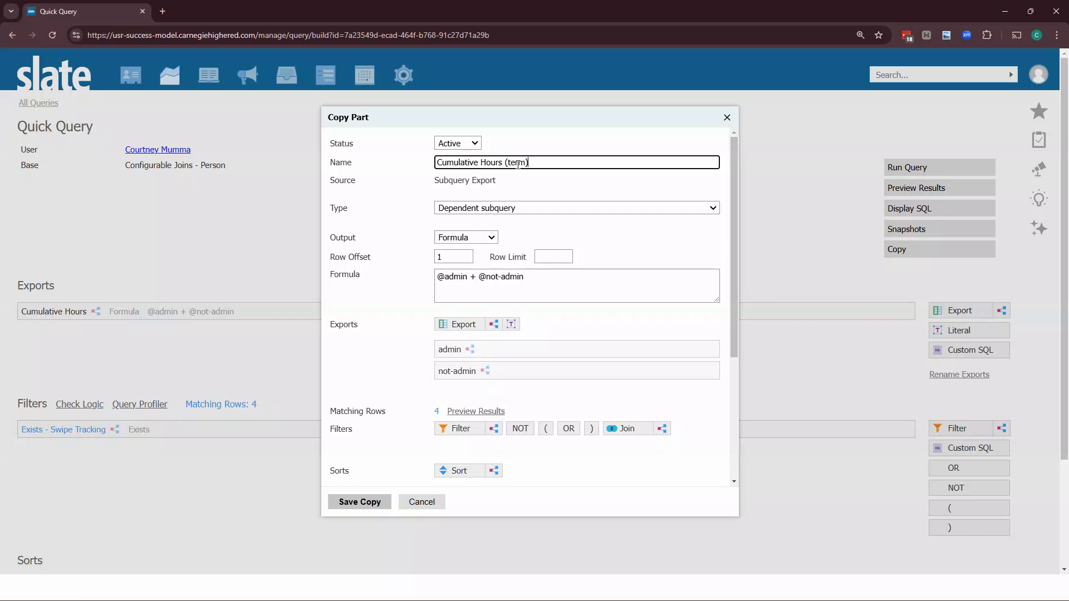
In the copy's admin export, add a Term IN Fall 2024 filter to the minutes subquery and save
left_click(512, 346)
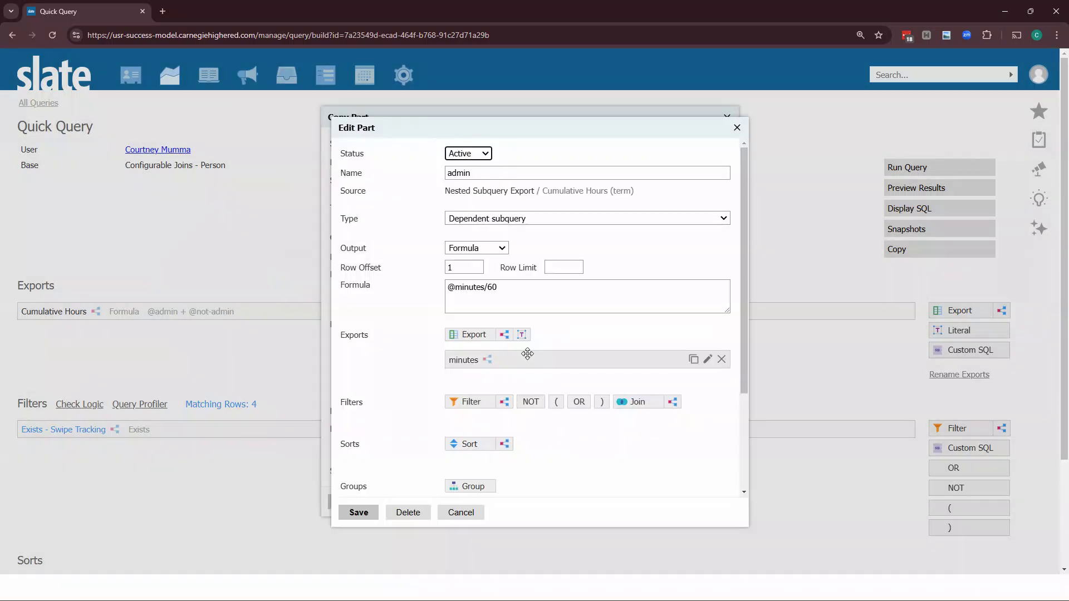
left_click(510, 359)
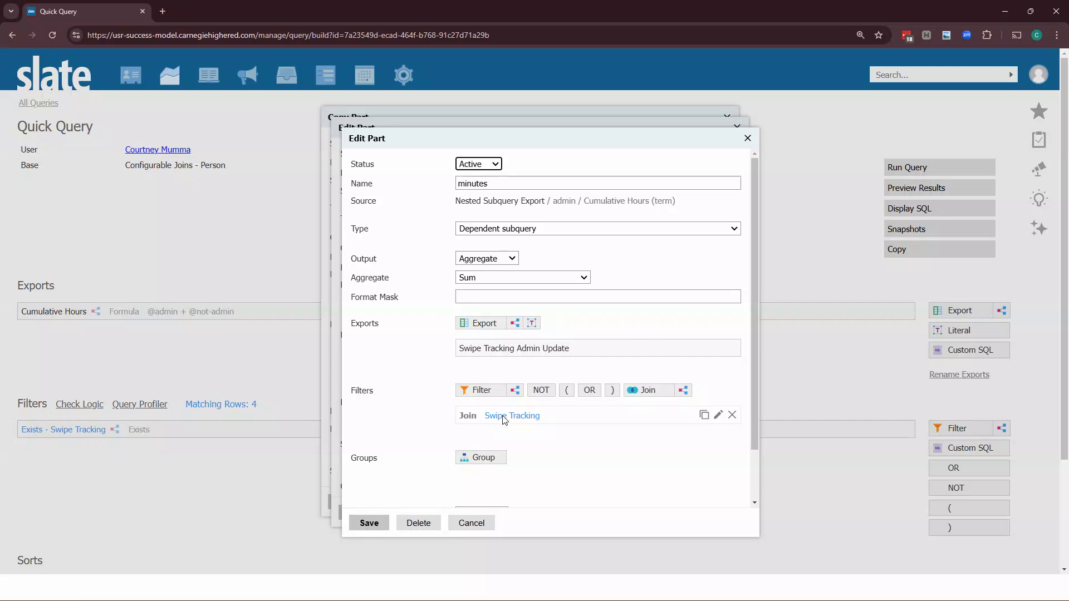
left_click(477, 390)
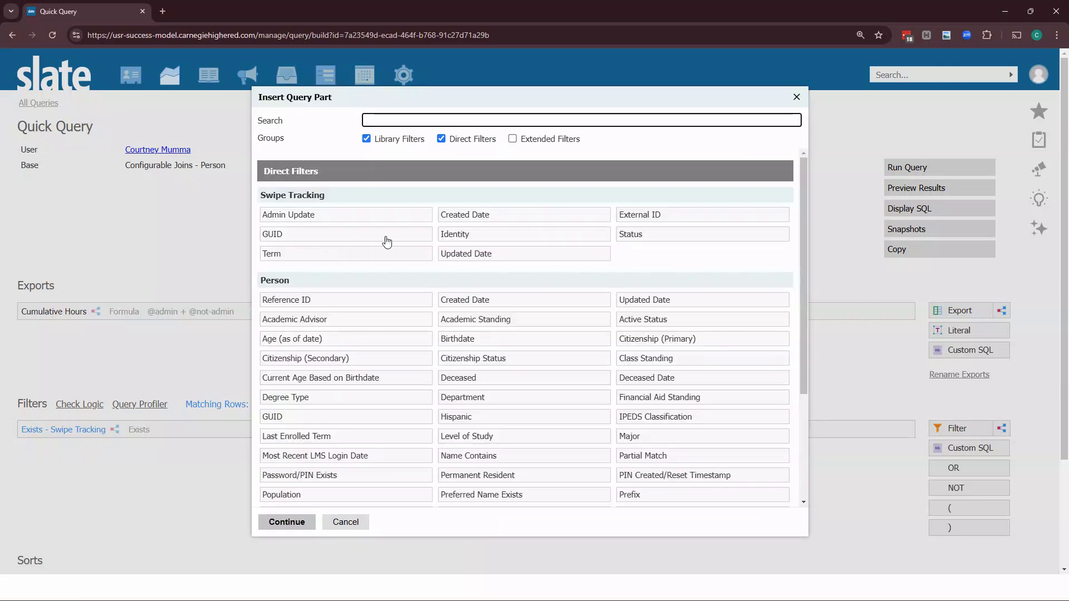
left_click(328, 254)
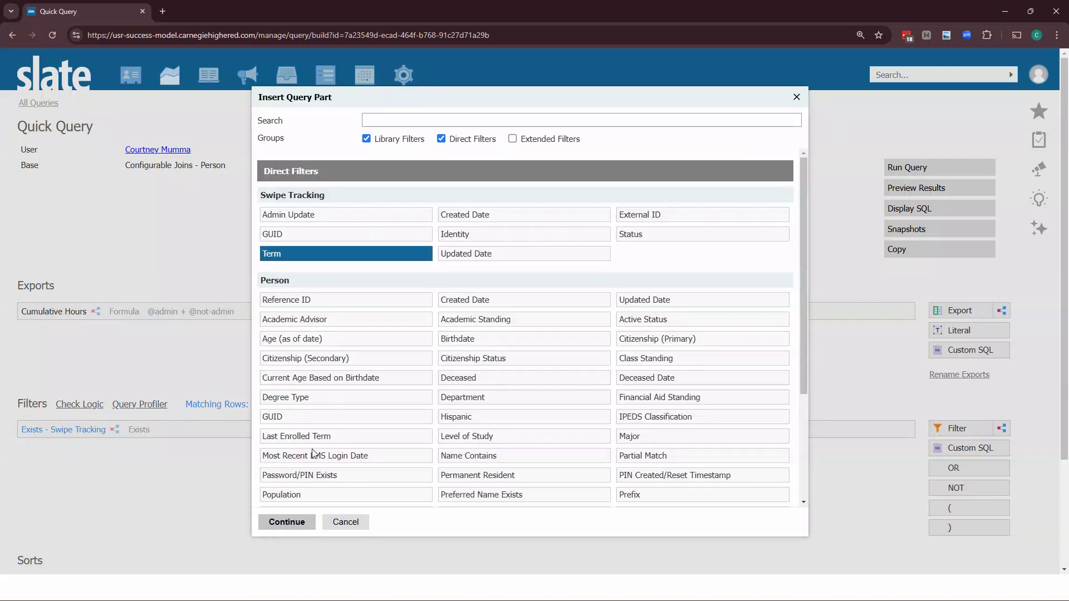
left_click(310, 522)
left_click(409, 243)
type("fall 2024")
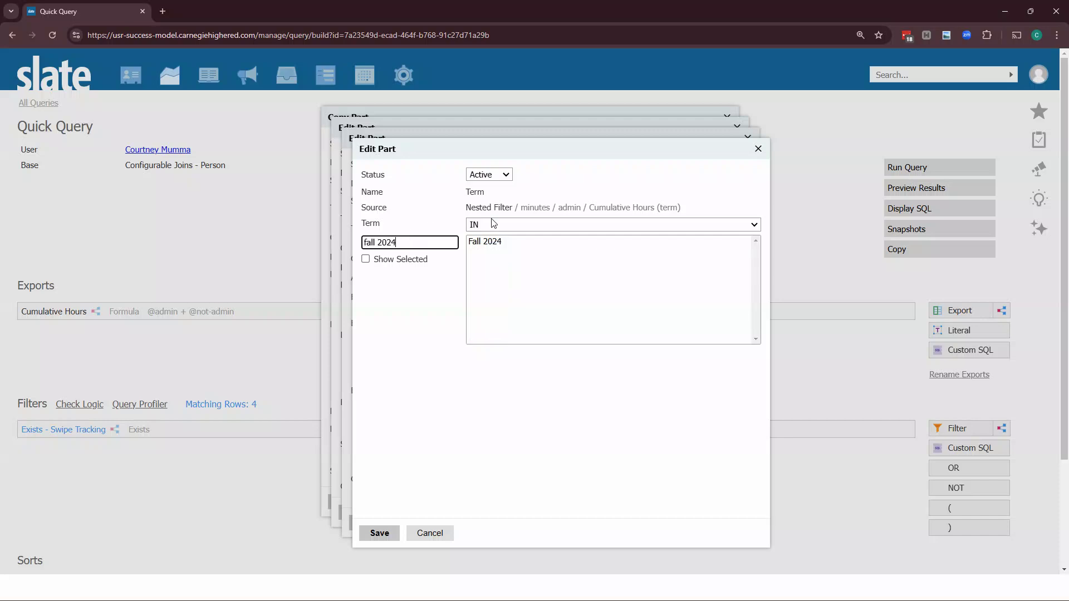
left_click(530, 247)
left_click(379, 532)
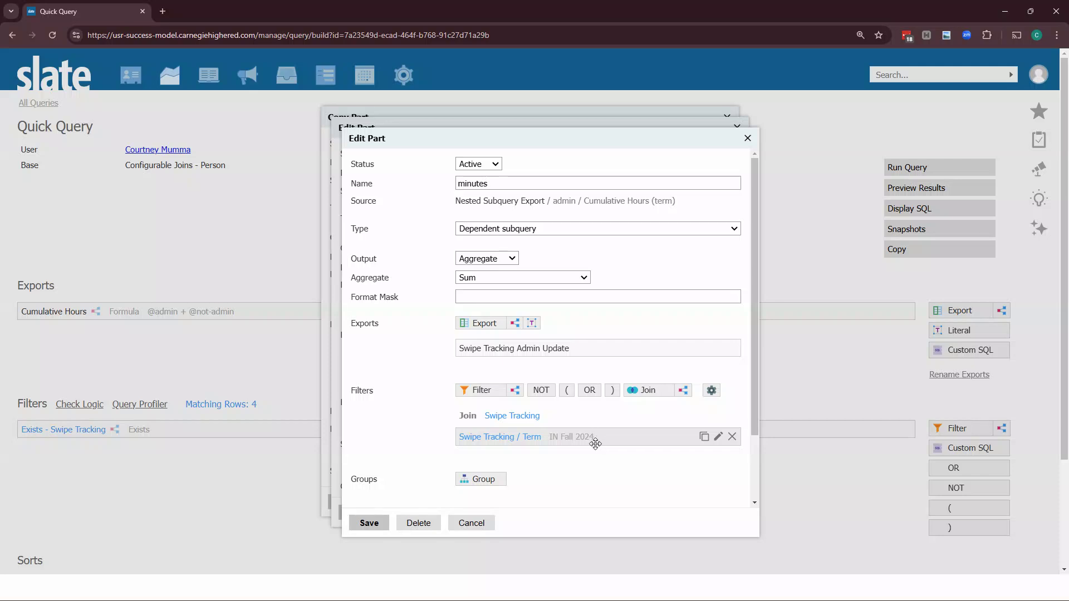
left_click(368, 521)
left_click(358, 512)
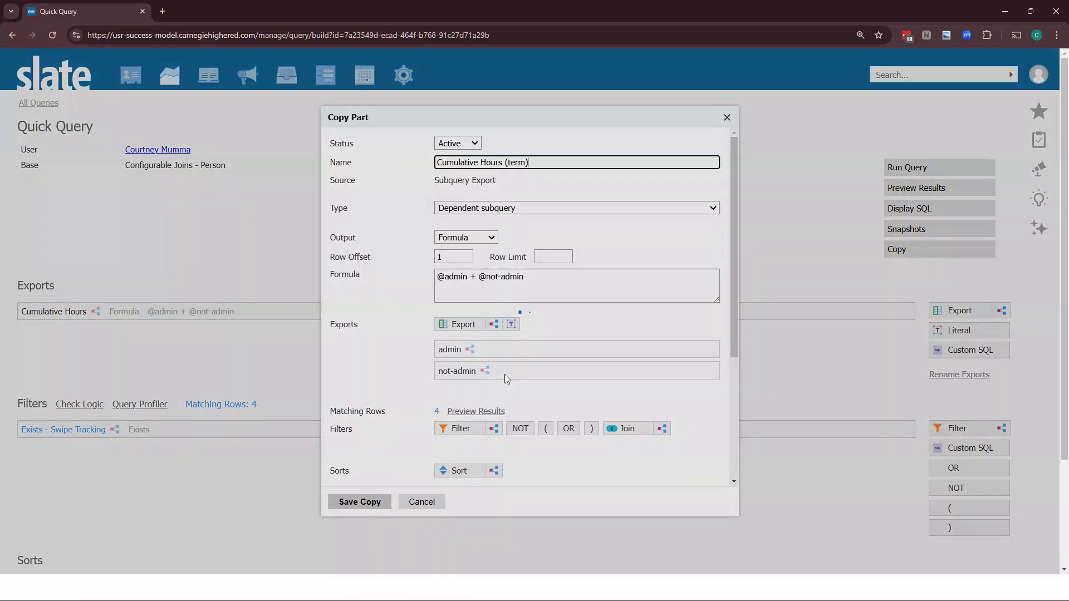
Add a Term IN Fall 2024 filter to the not-admin export's minutes subquery and save the copied export
left_click(505, 374)
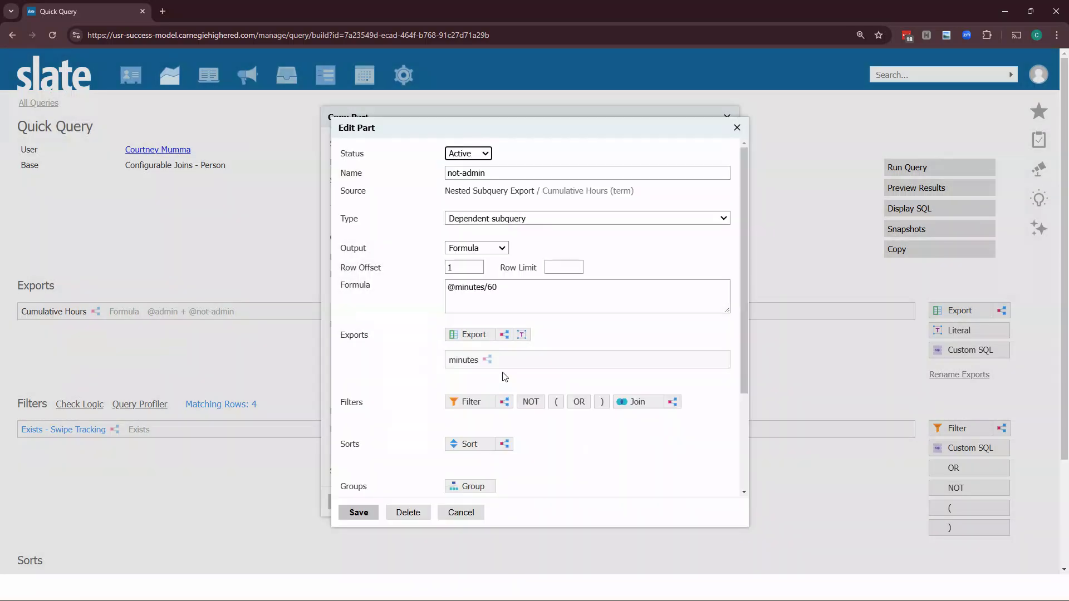
left_click(513, 362)
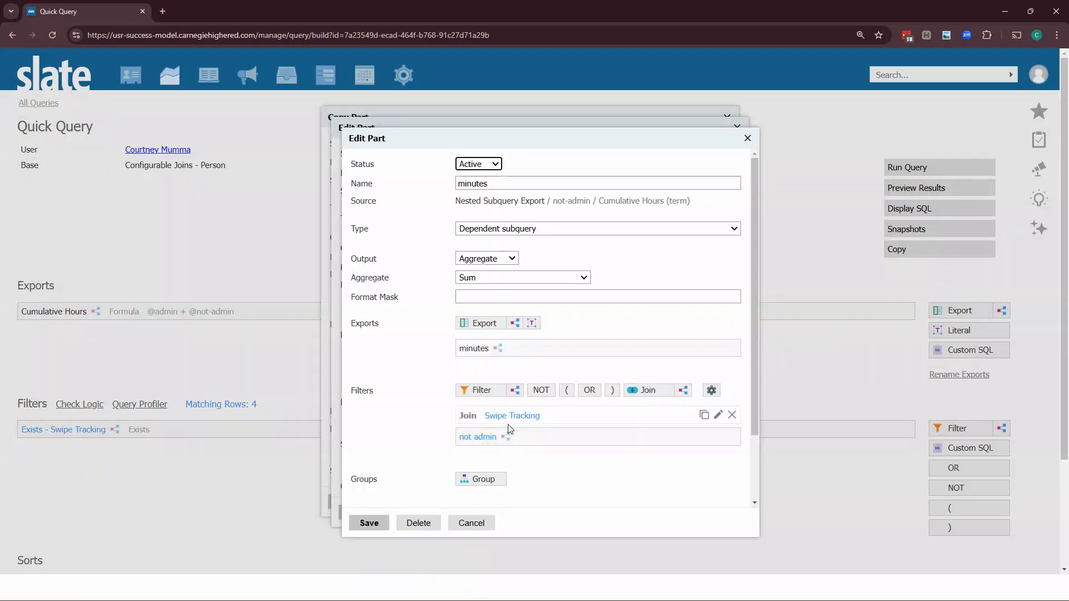
left_click(481, 395)
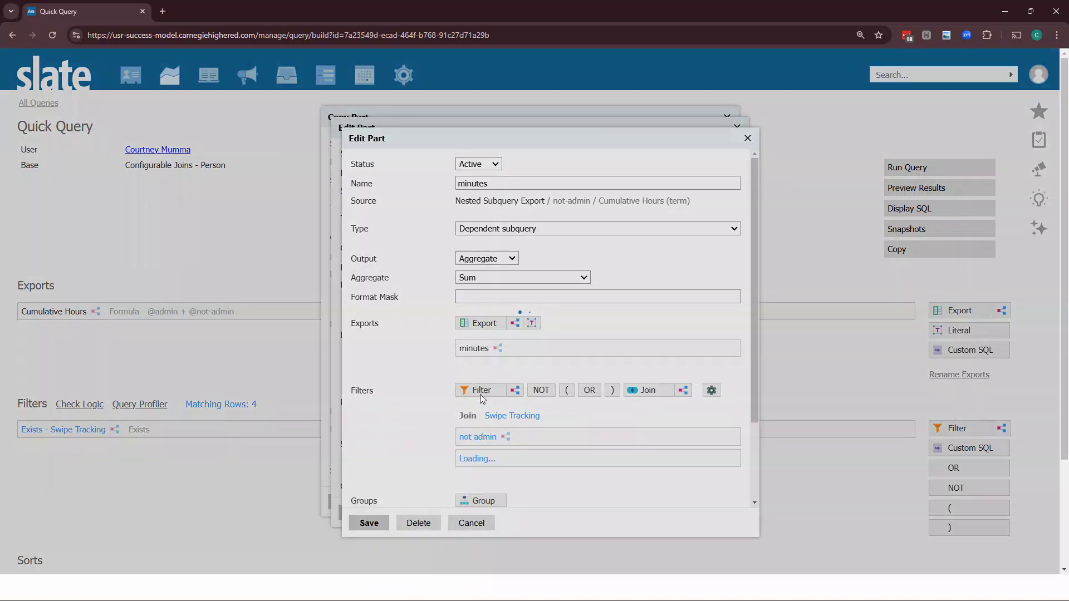
left_click(347, 258)
left_click(287, 522)
left_click(398, 244)
type("2024")
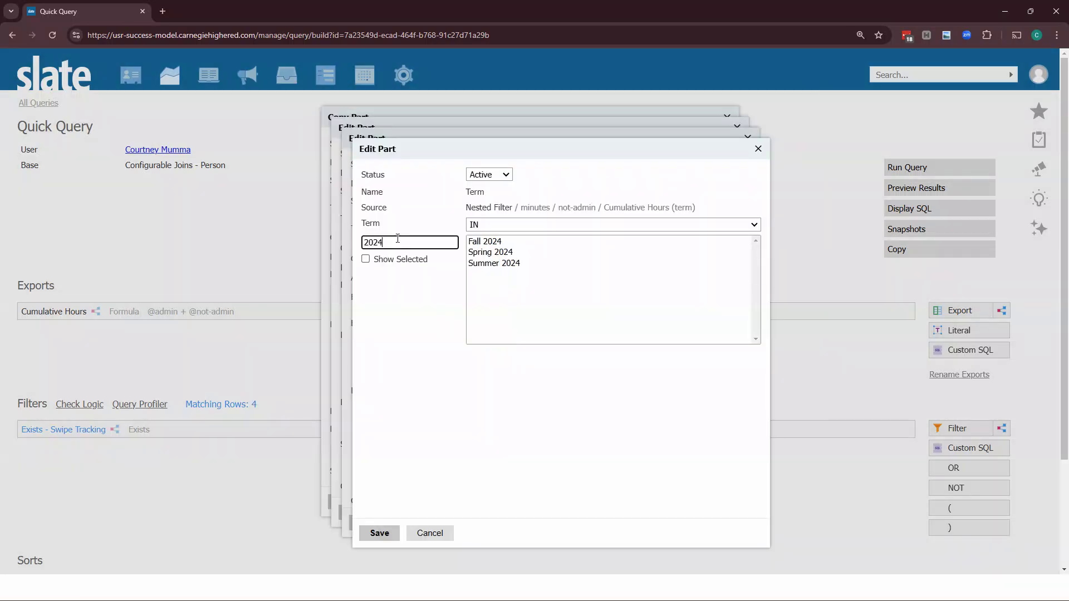
left_click(490, 243)
left_click(371, 533)
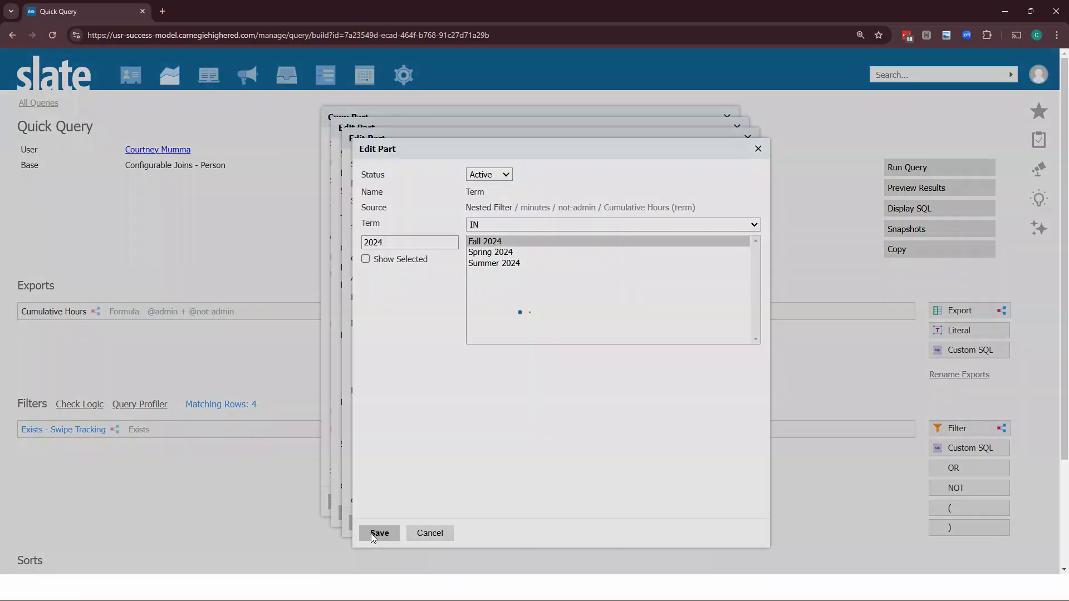
left_click(375, 523)
left_click(372, 513)
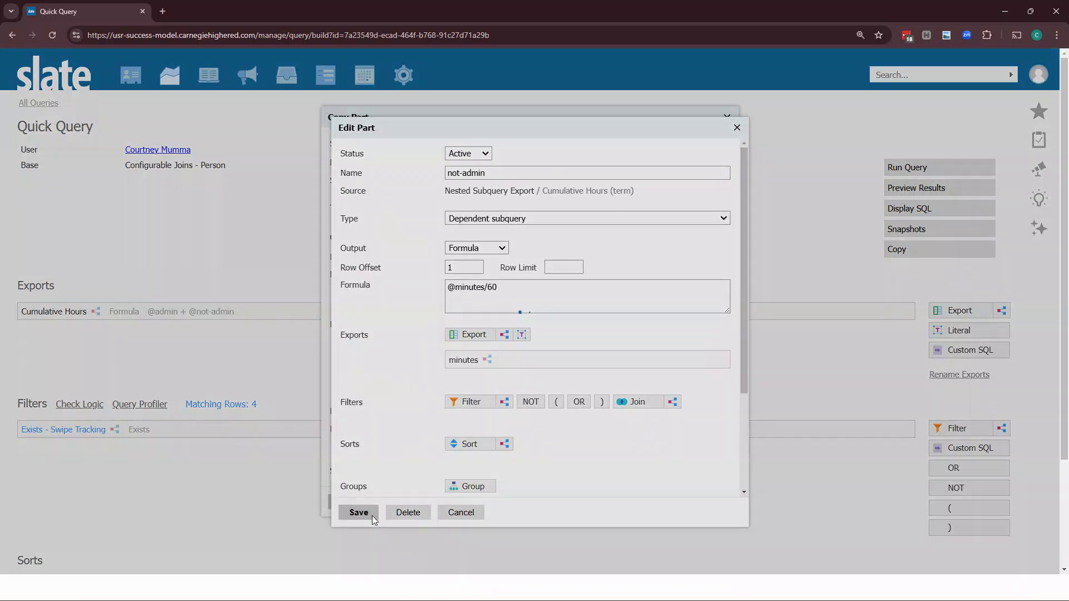
left_click(363, 504)
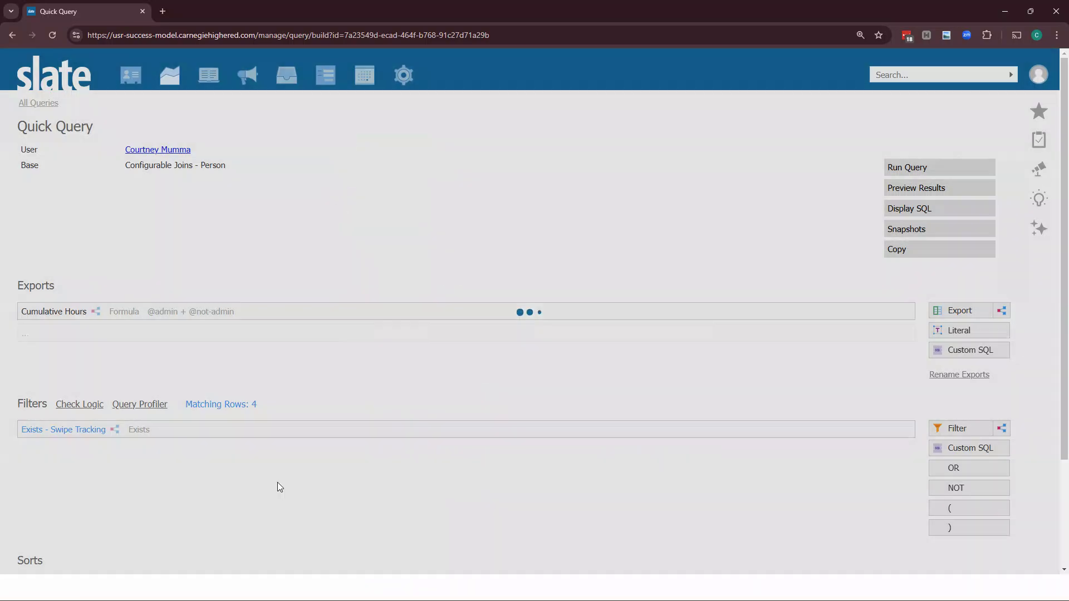
Preview the query results to compare the Cumulative Hours and Cumulative Hours (term) columns
left_click(913, 190)
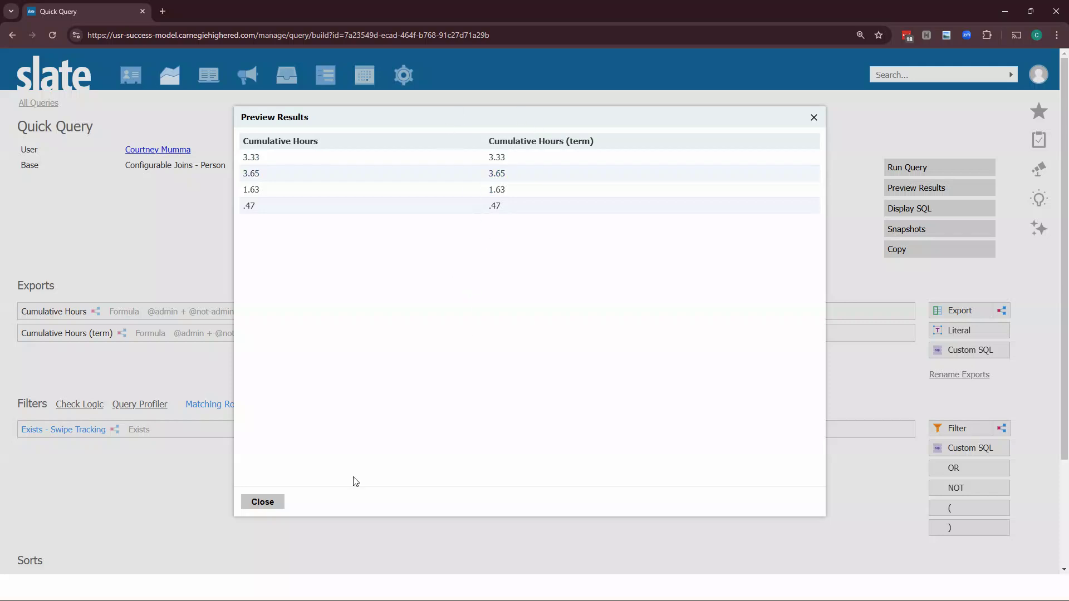
left_click(261, 502)
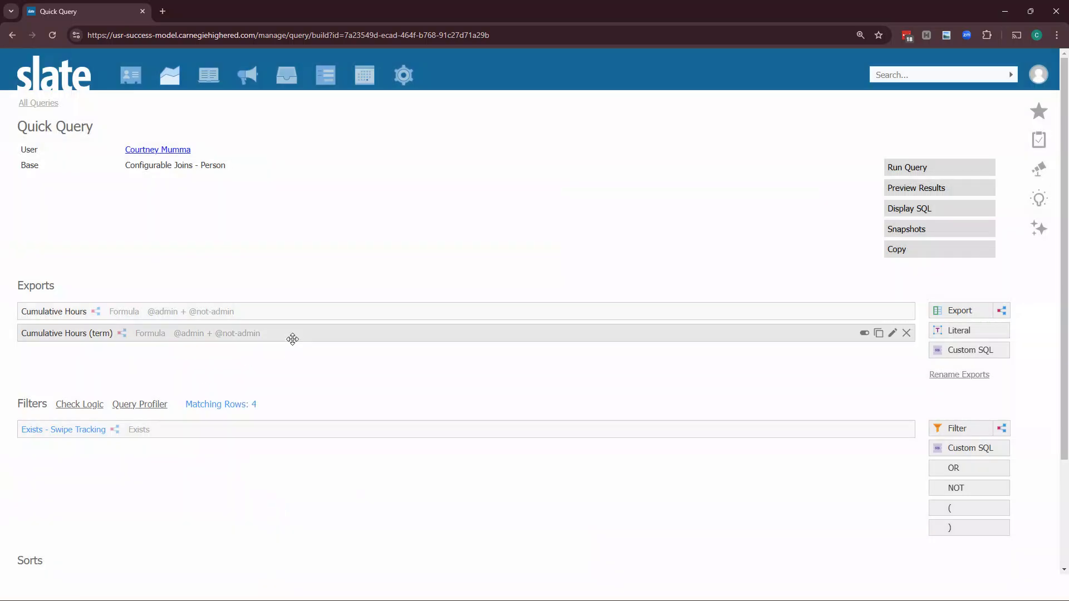
left_click(445, 340)
left_click(448, 503)
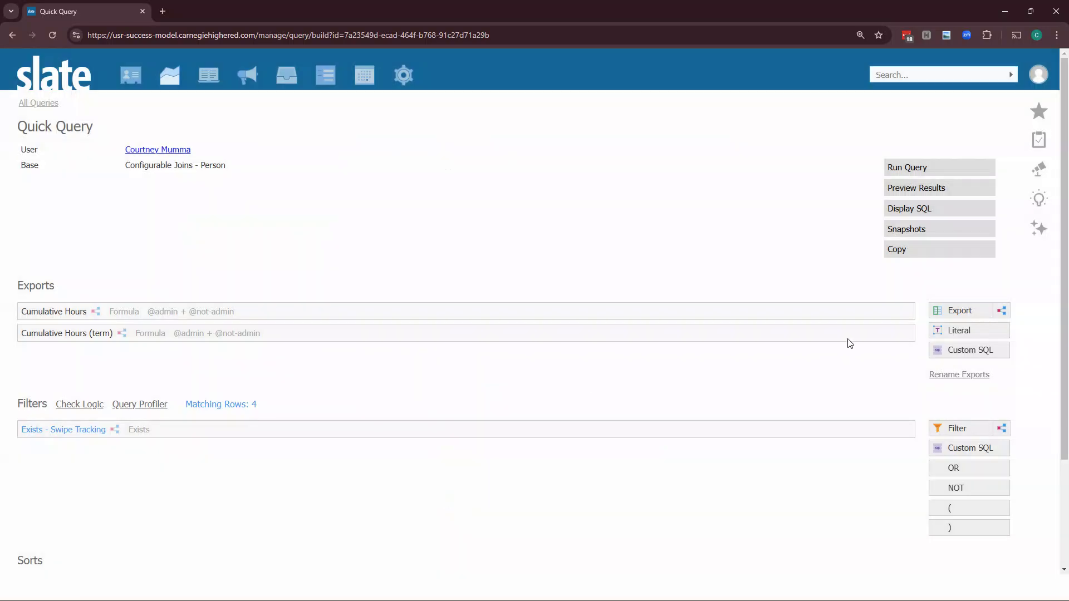
Copy the Cumulative Hours (term) export and name the copy Cumulative Hours (last 7 days)
left_click(873, 334)
left_click(518, 162)
double_click(517, 162)
type("last")
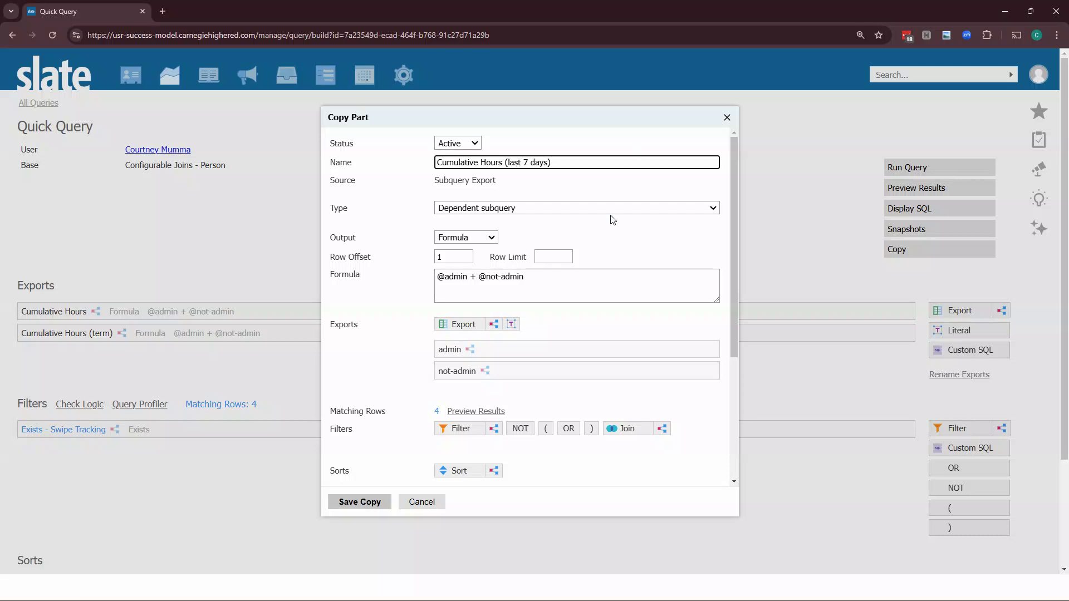
In the copy's admin minutes subquery, replace the Term filter with a Created Date >= today - 7 filter and save
double_click(497, 362)
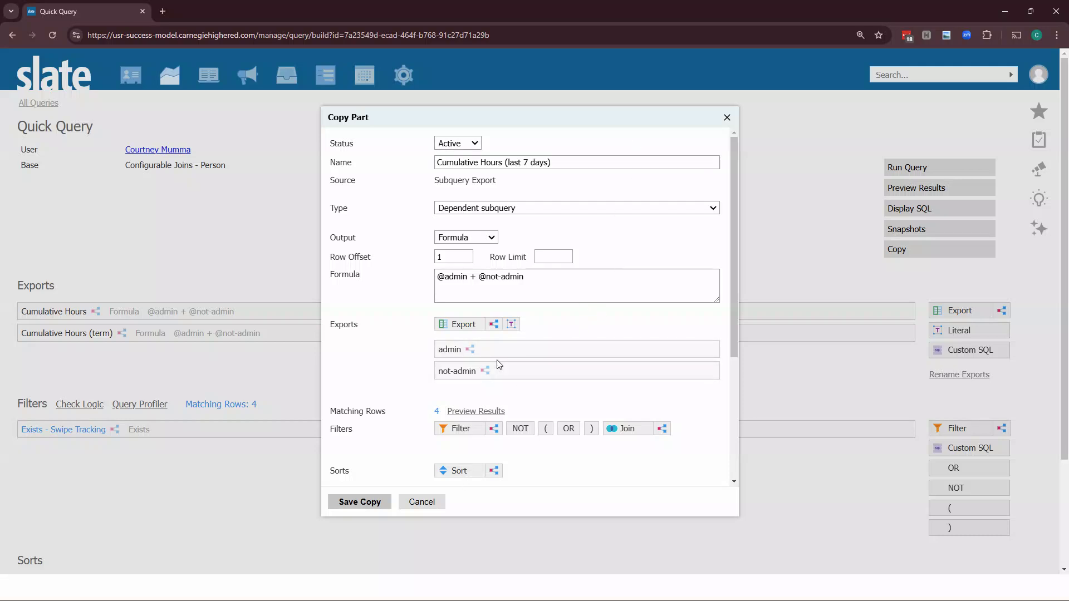
double_click(501, 348)
scroll(536, 236, "down", 3)
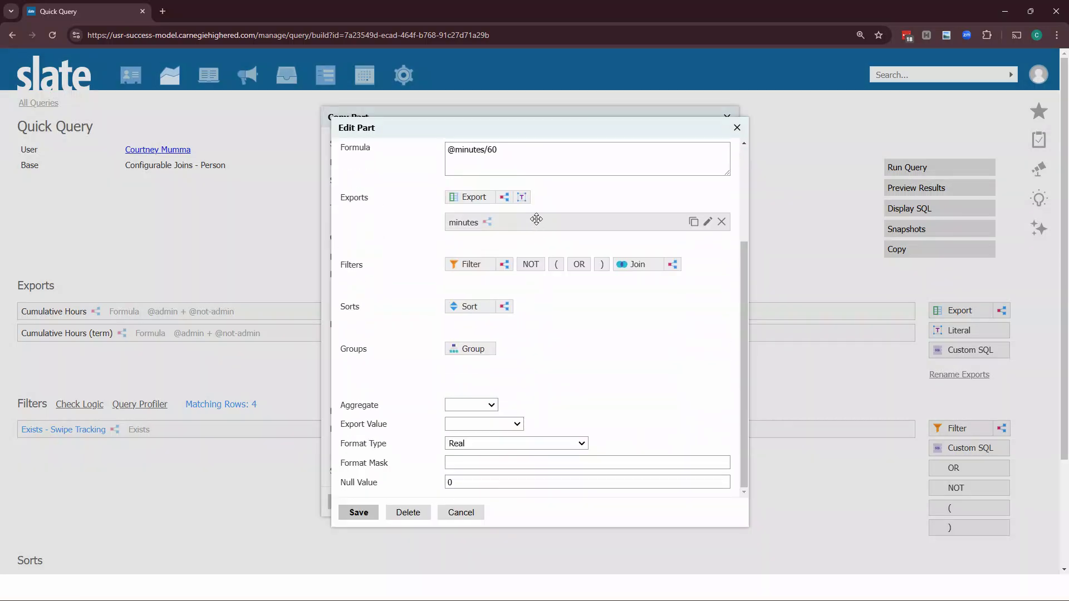
double_click(536, 219)
scroll(557, 334, "down", 2)
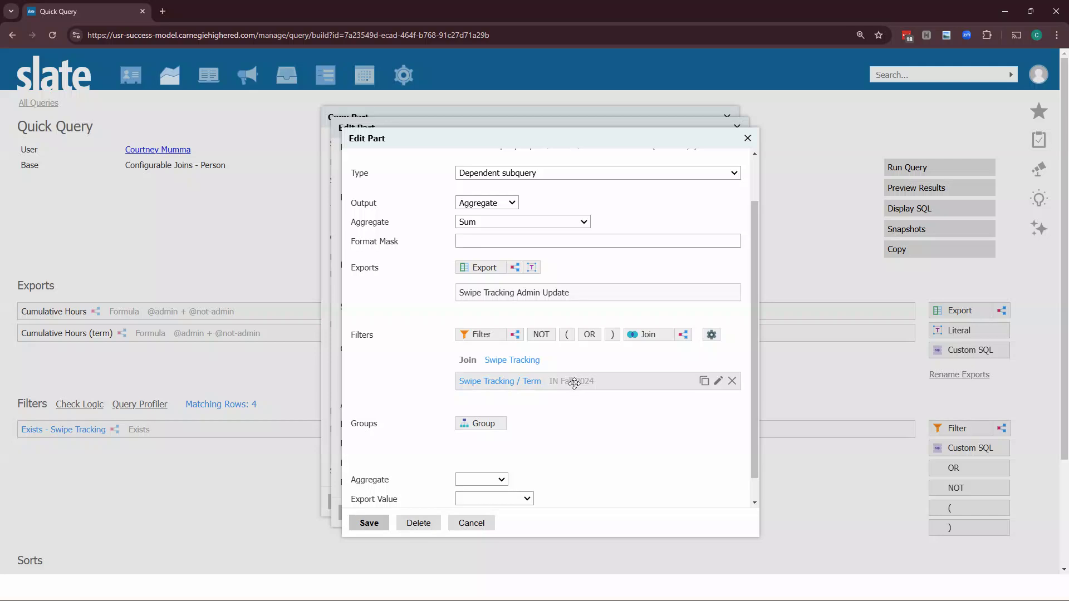
left_click(732, 381)
left_click(492, 334)
left_click(459, 221)
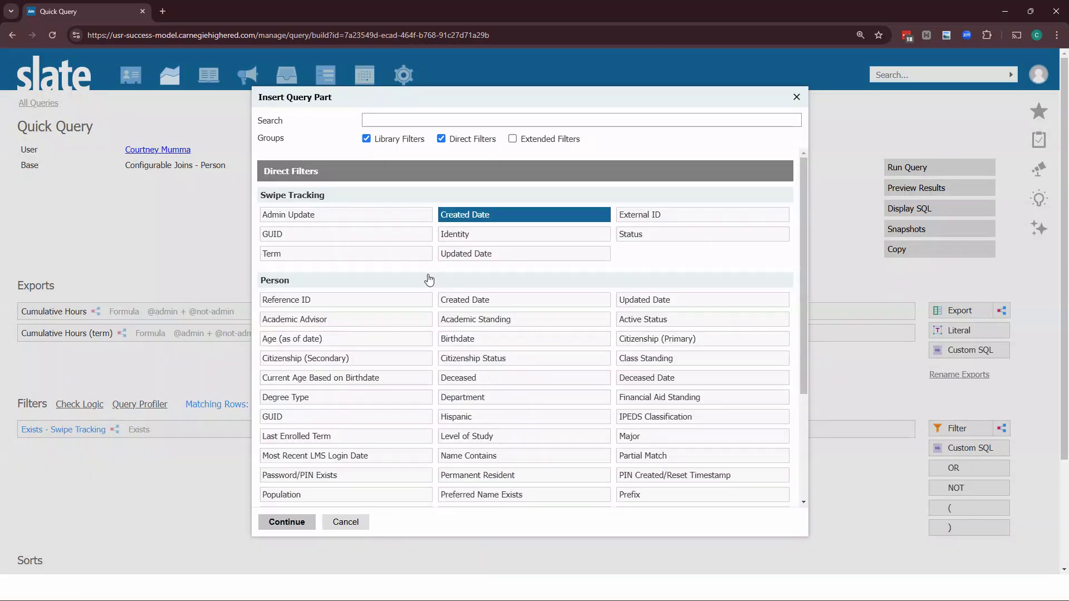
left_click(281, 522)
left_click(492, 242)
left_click(486, 226)
left_click(479, 288)
left_click(481, 242)
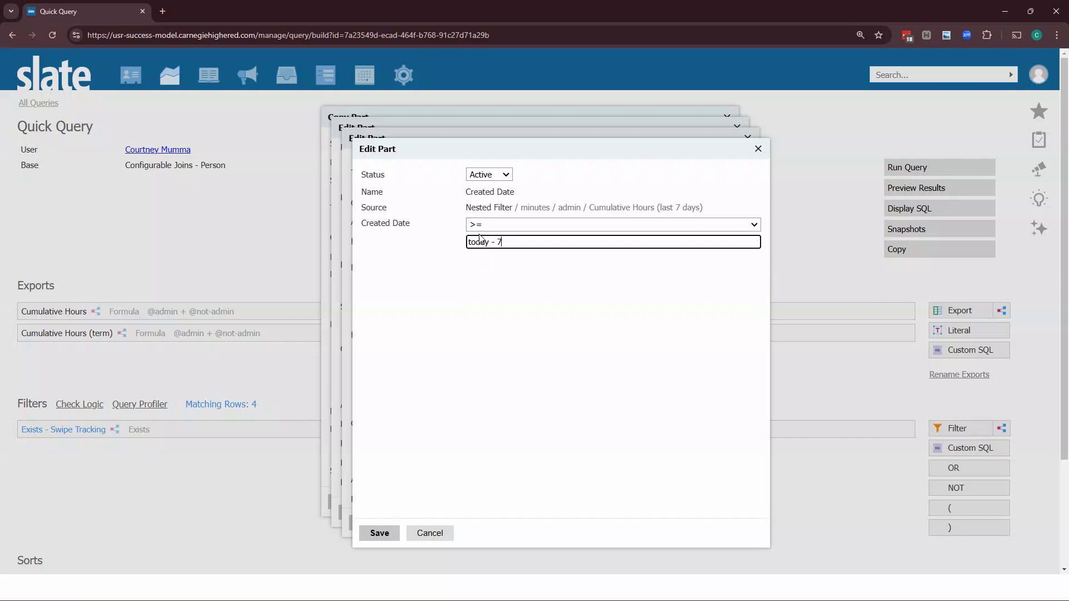
left_click(379, 532)
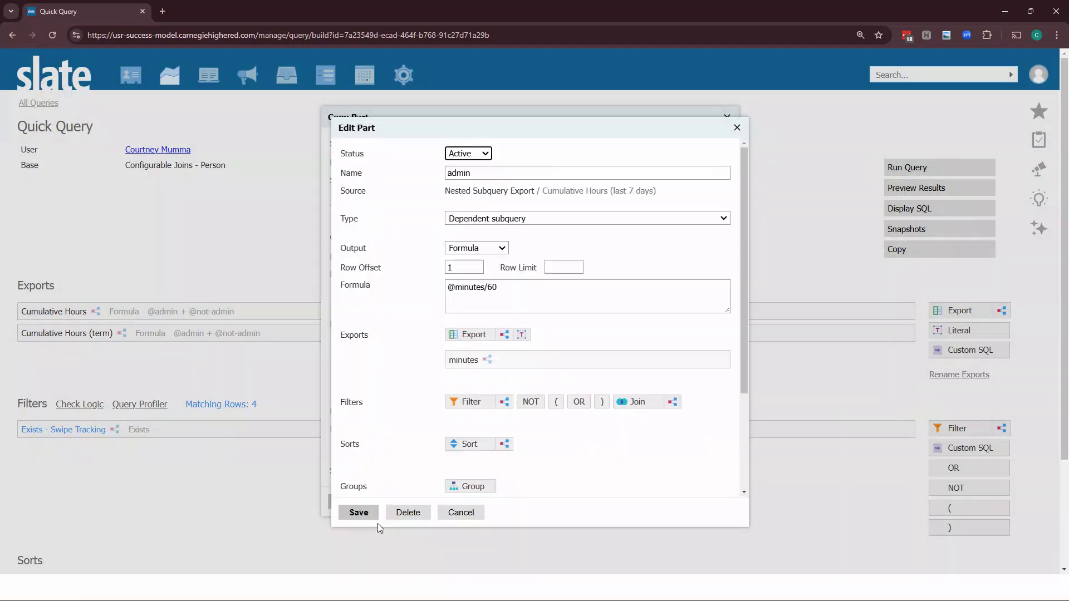
left_click(373, 515)
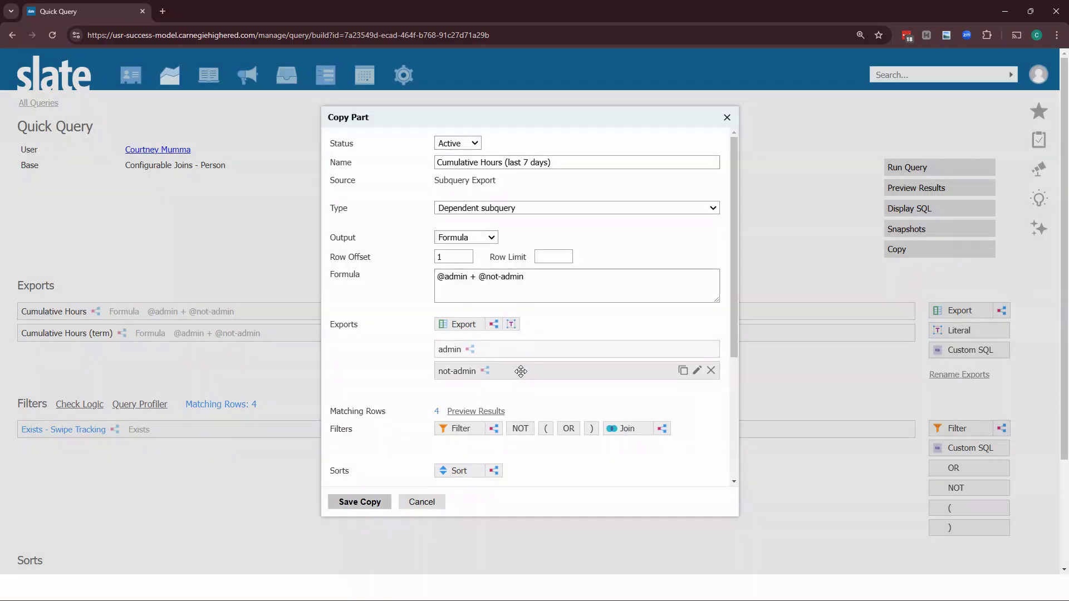
In the not-admin minutes subquery, replace the Term filter with a matching Created Date >= filter and save
left_click(518, 370)
left_click(528, 363)
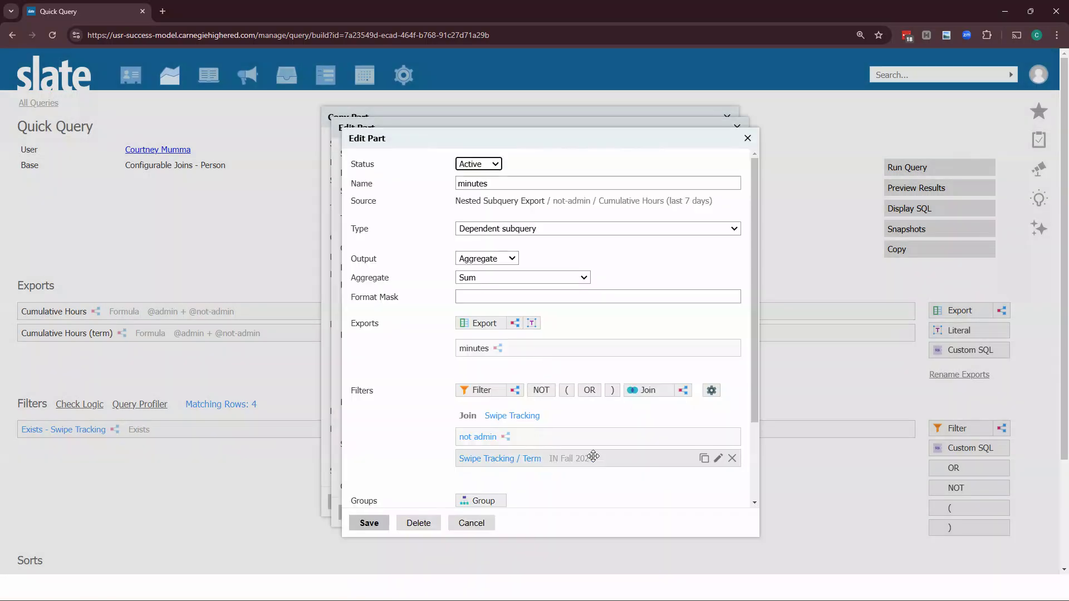
left_click(732, 458)
left_click(482, 390)
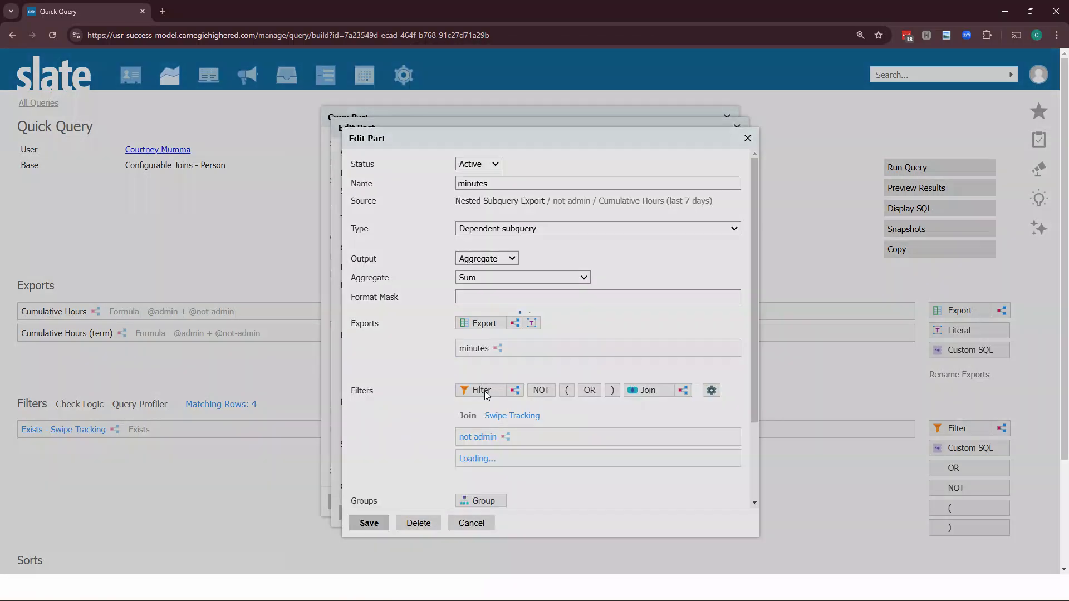
left_click(466, 220)
left_click(286, 522)
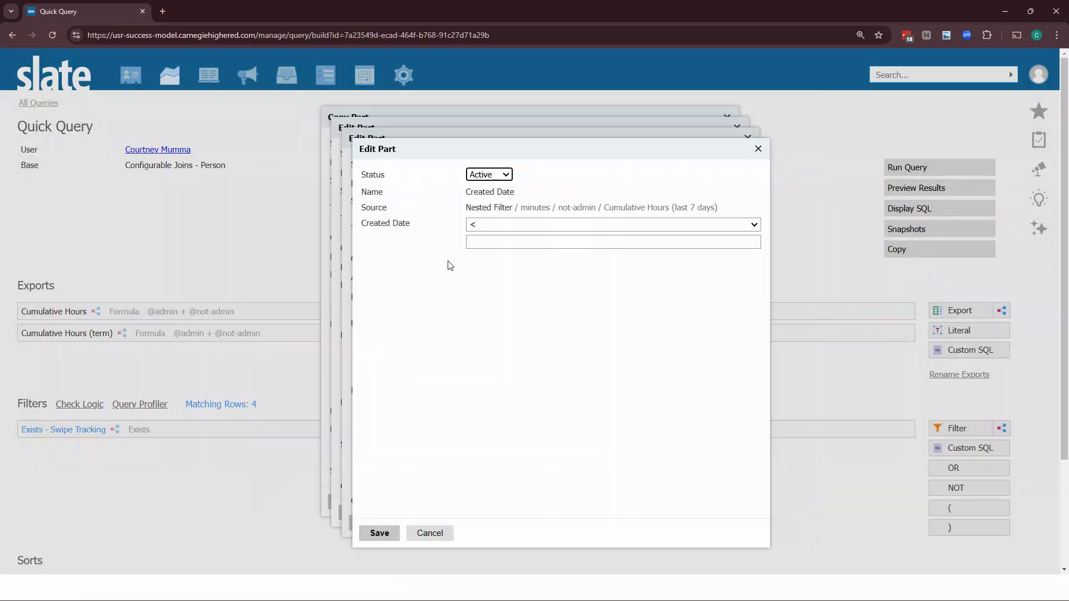
left_click(495, 225)
left_click(484, 284)
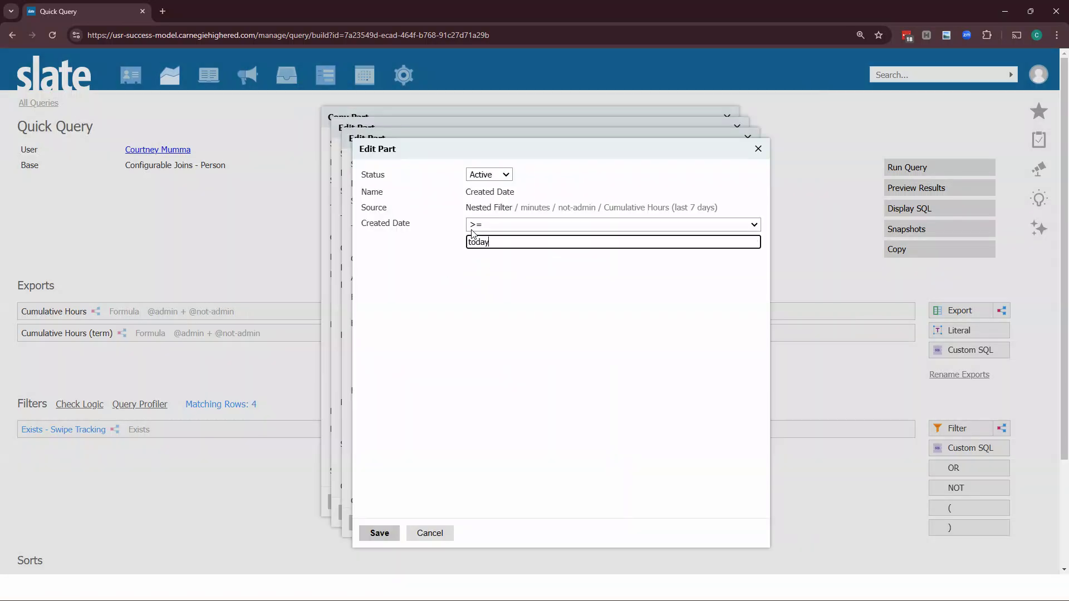
left_click(394, 538)
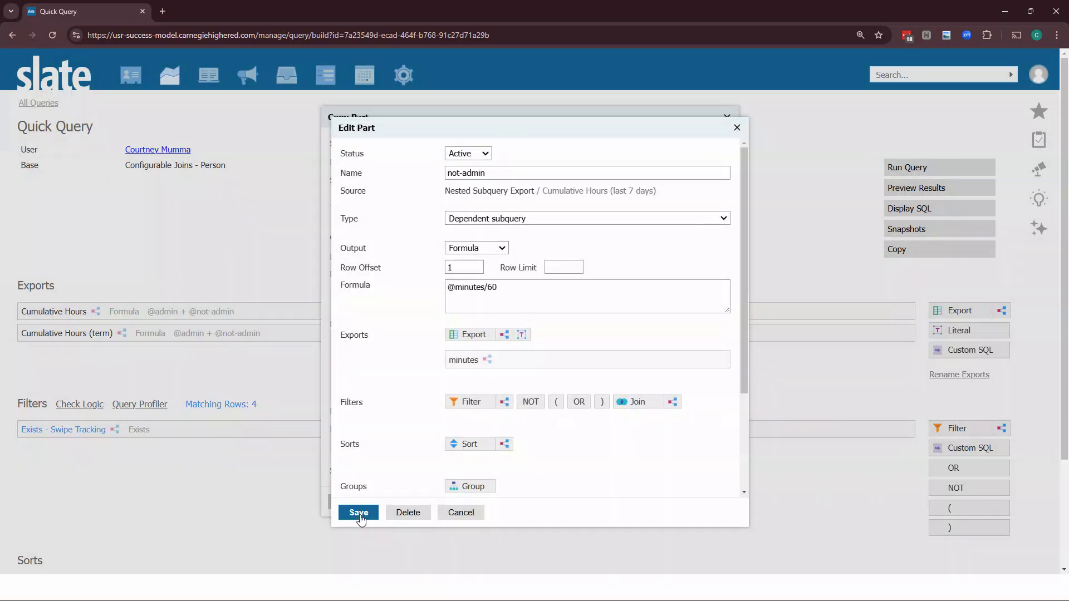
left_click(359, 512)
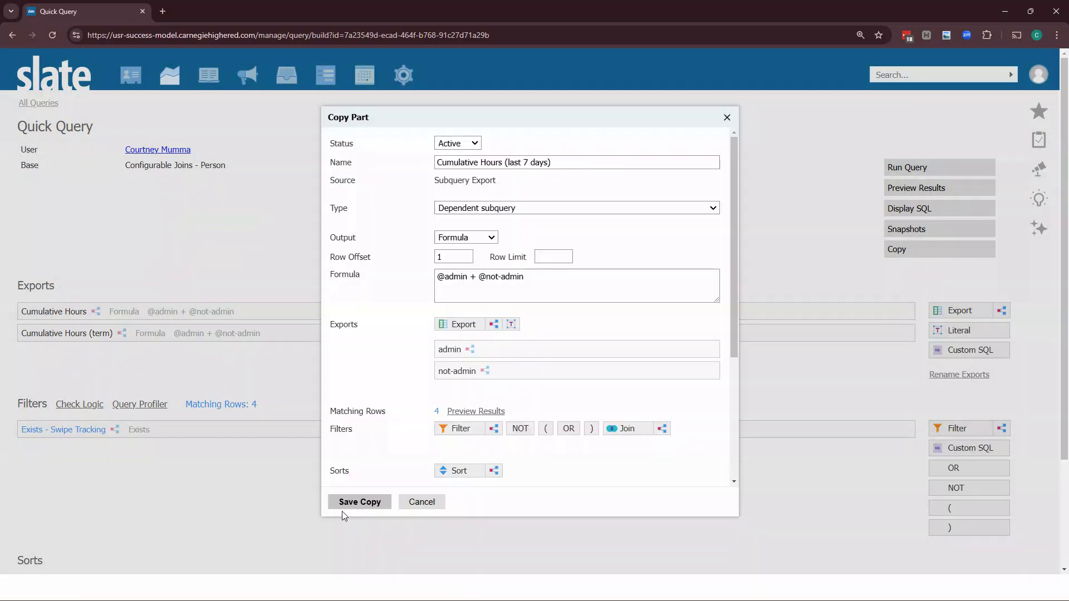
Save the copied export and preview the query results with the new last-7-days column
left_click(342, 511)
left_click(922, 189)
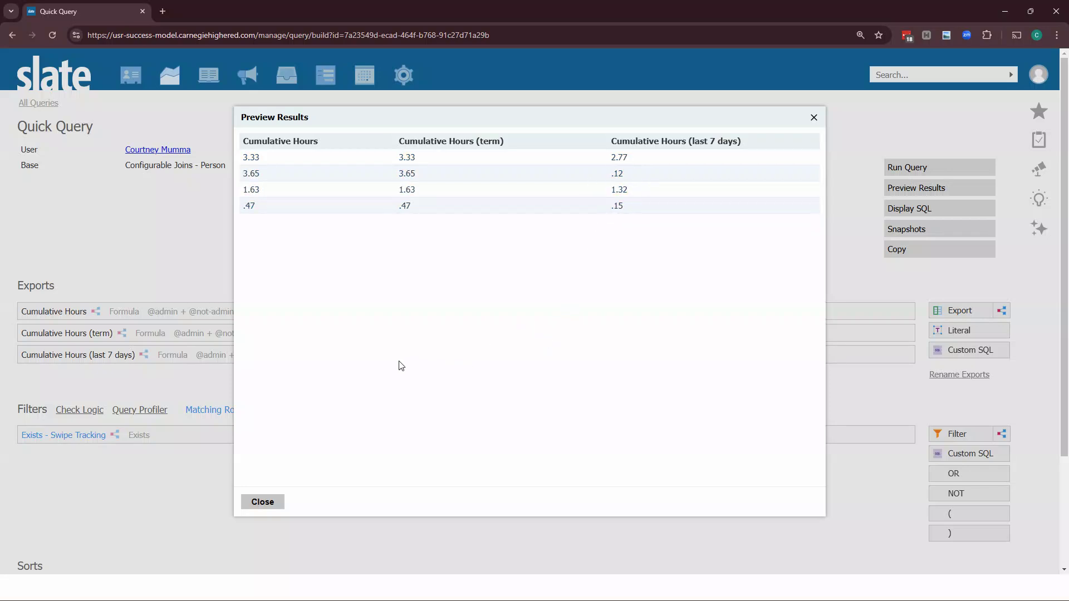
left_click(262, 503)
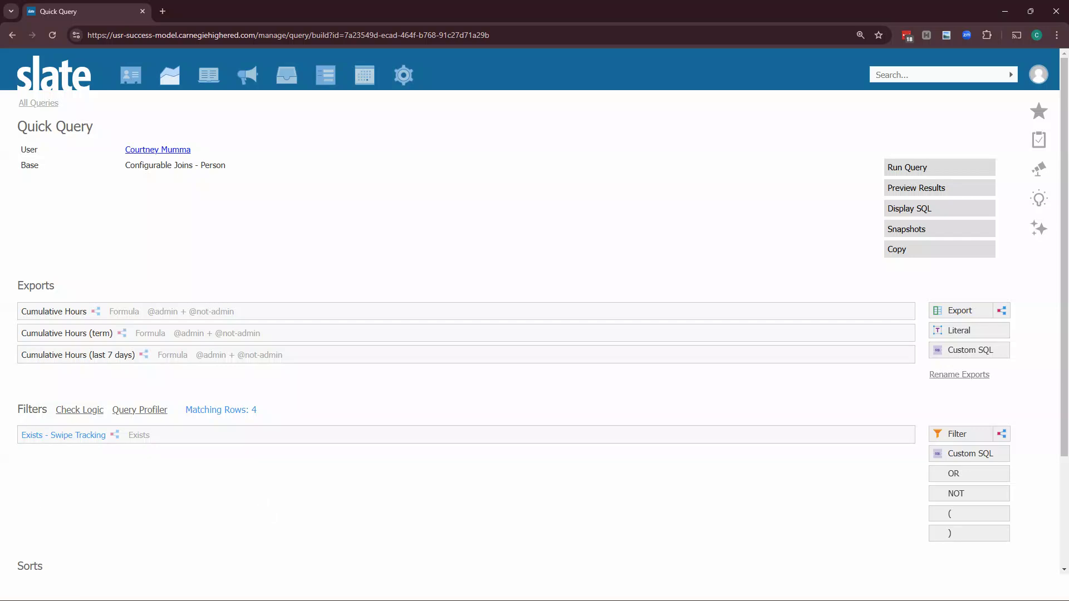
Open a pinned student's record in a new tab and review its Swipe Tracking entries
left_click_drag(0, 33, 346, 30)
left_click_drag(204, 22, 231, 10)
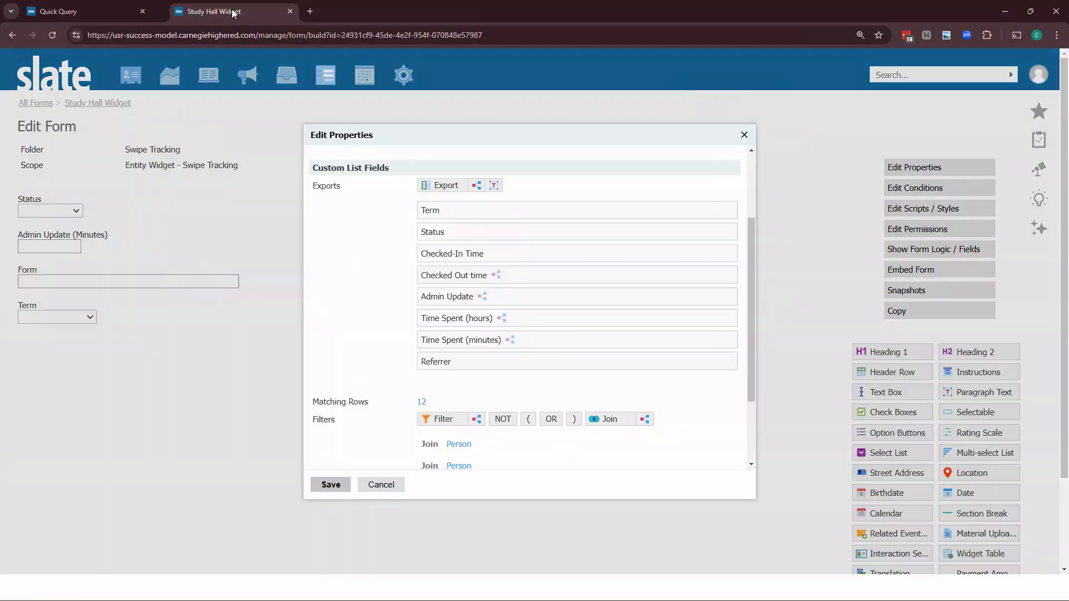
left_click(382, 485)
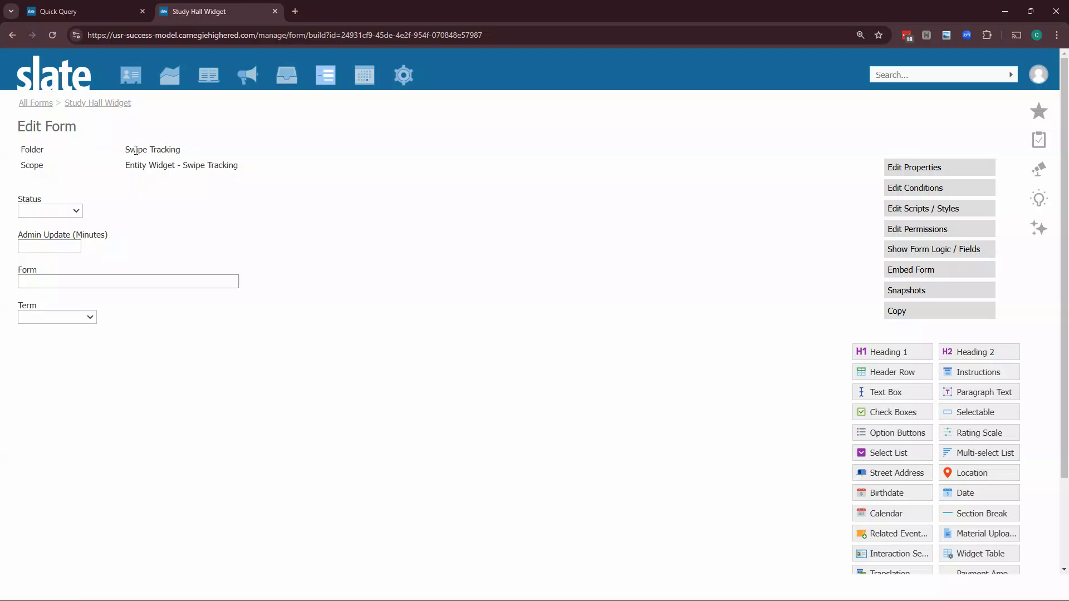
right_click(245, 119)
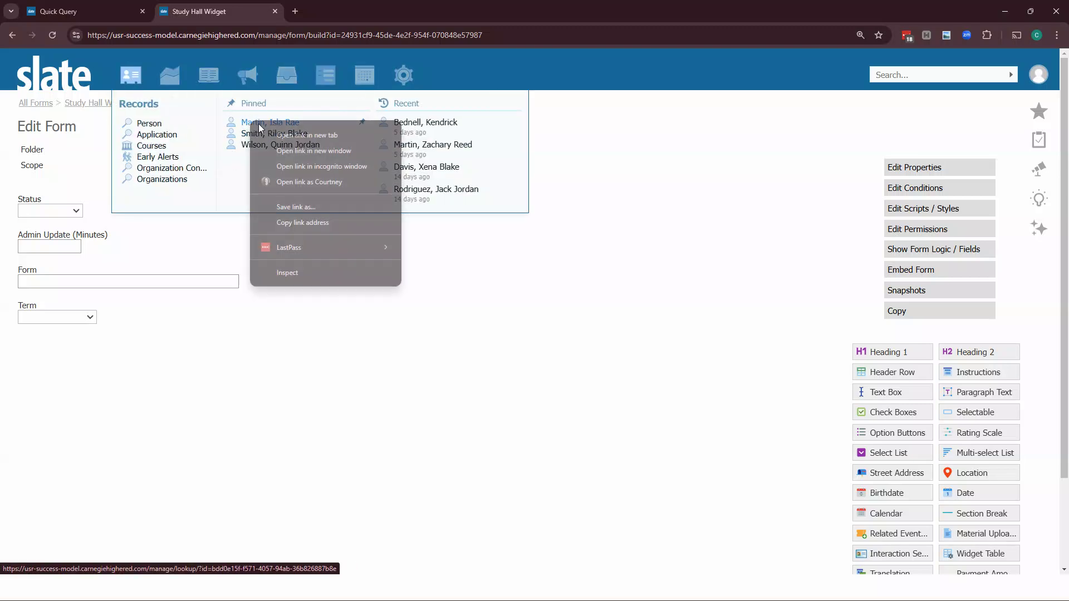
left_click(278, 127)
left_click(340, 16)
left_click(470, 140)
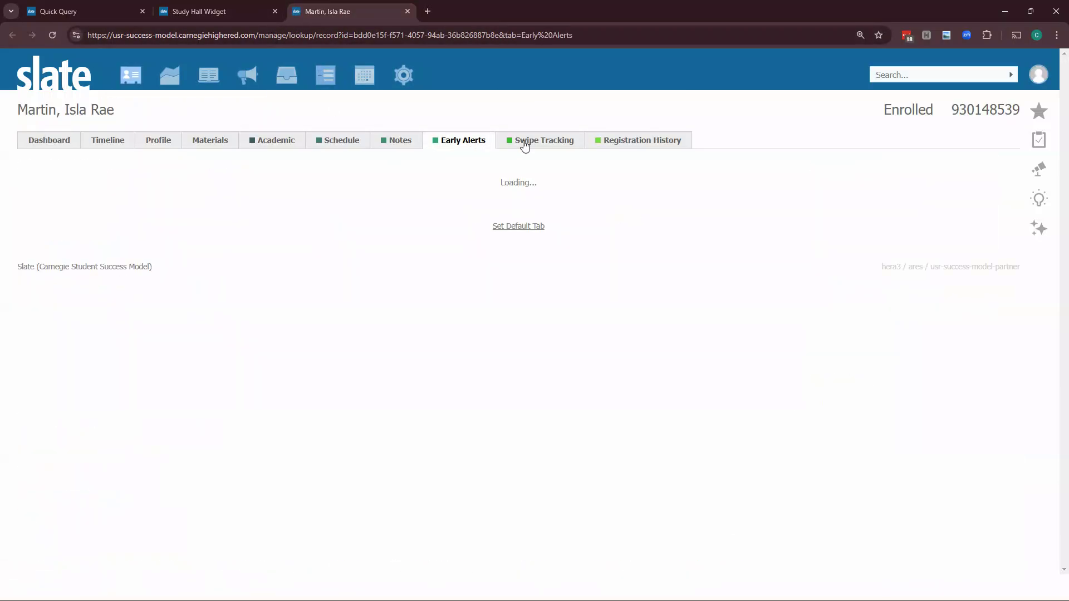
left_click(537, 143)
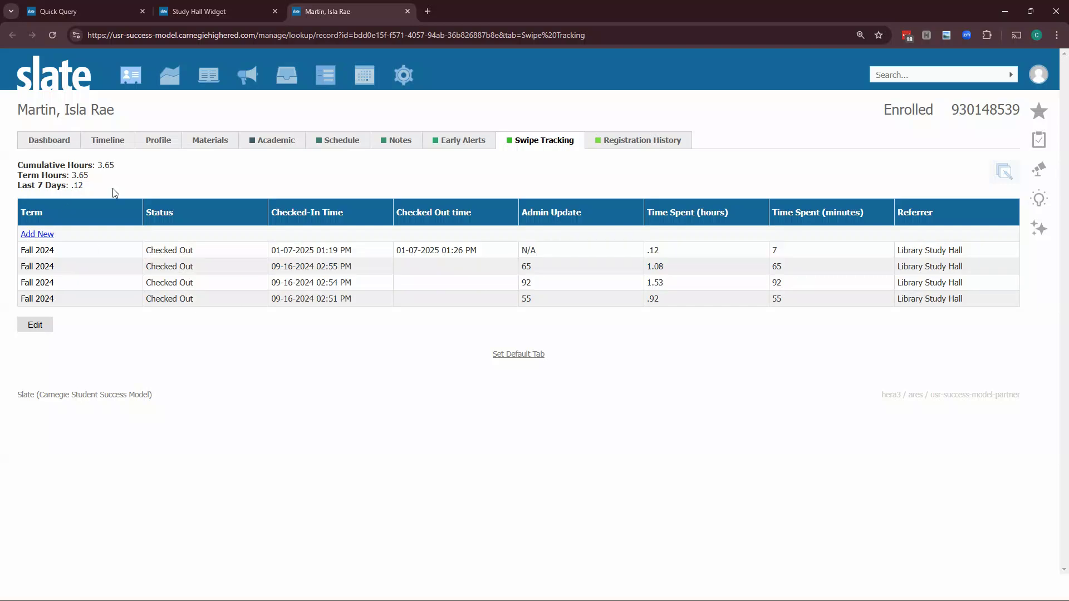
left_click(252, 303)
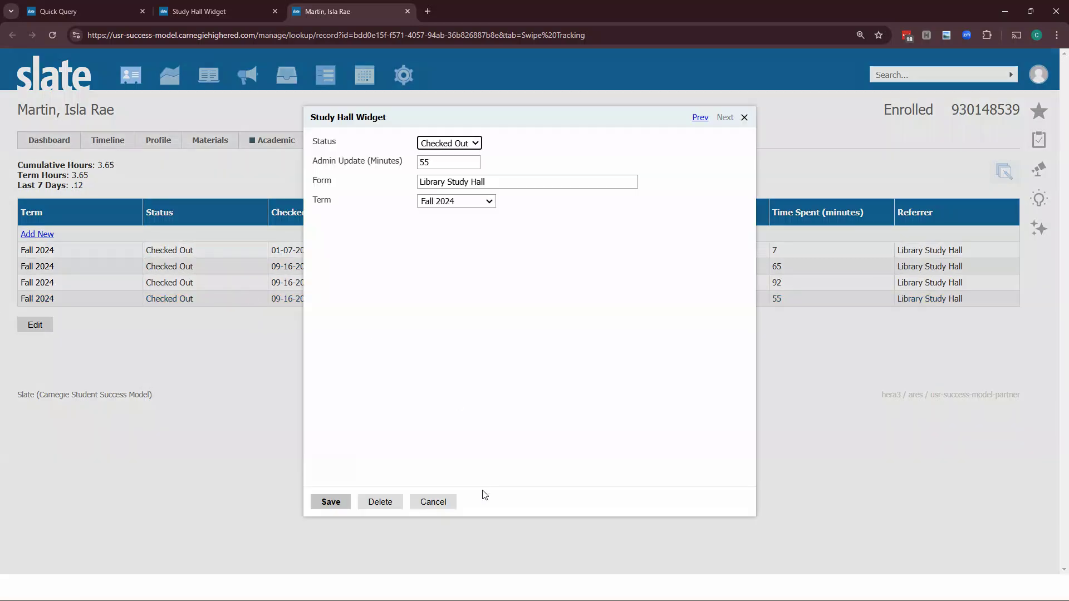
left_click(443, 503)
Inspect the Study Hall Widget's Time Spent (hours) export and its nested total minutes and non-admin subqueries
left_click(224, 8)
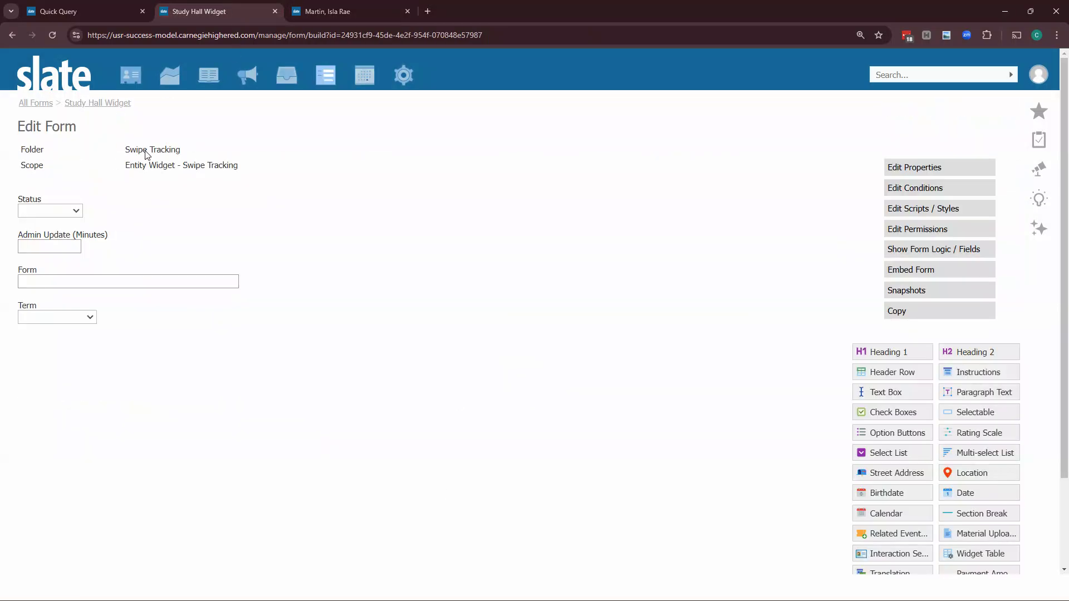
left_click(903, 167)
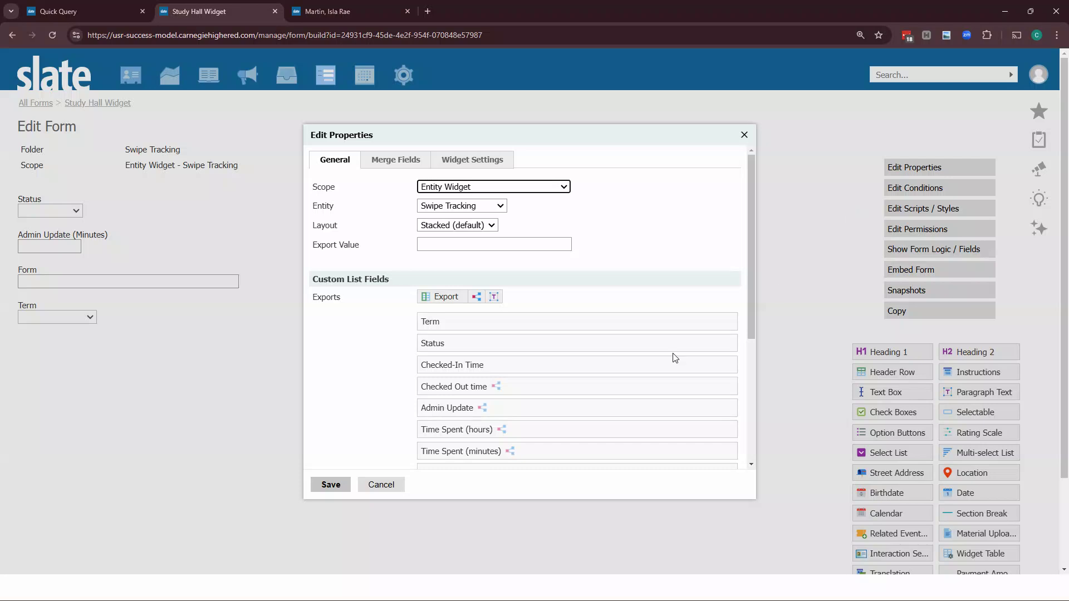
scroll(553, 374, "down", 1)
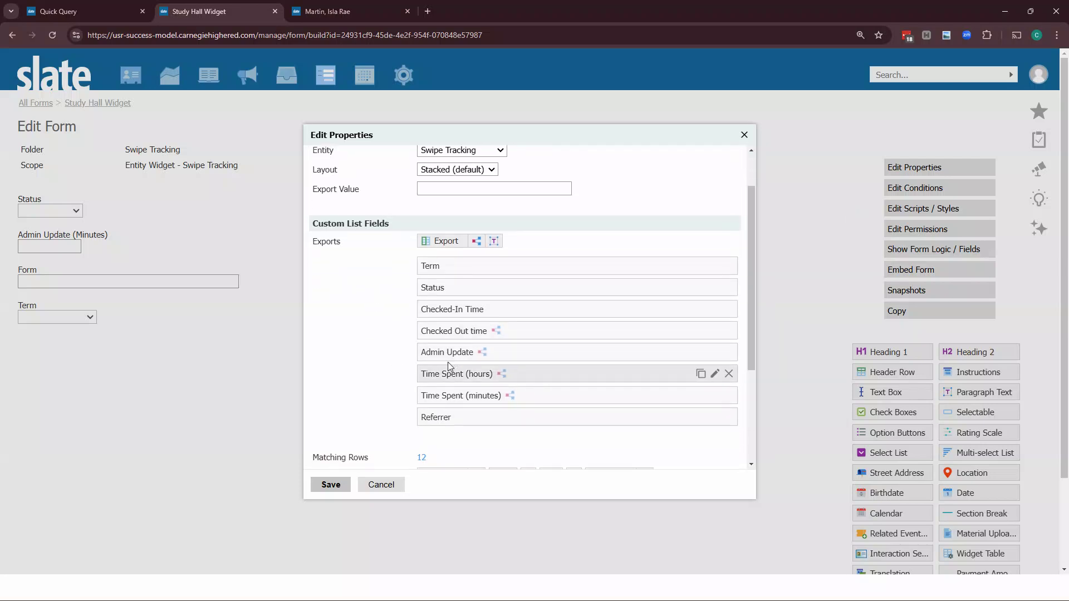
left_click(515, 377)
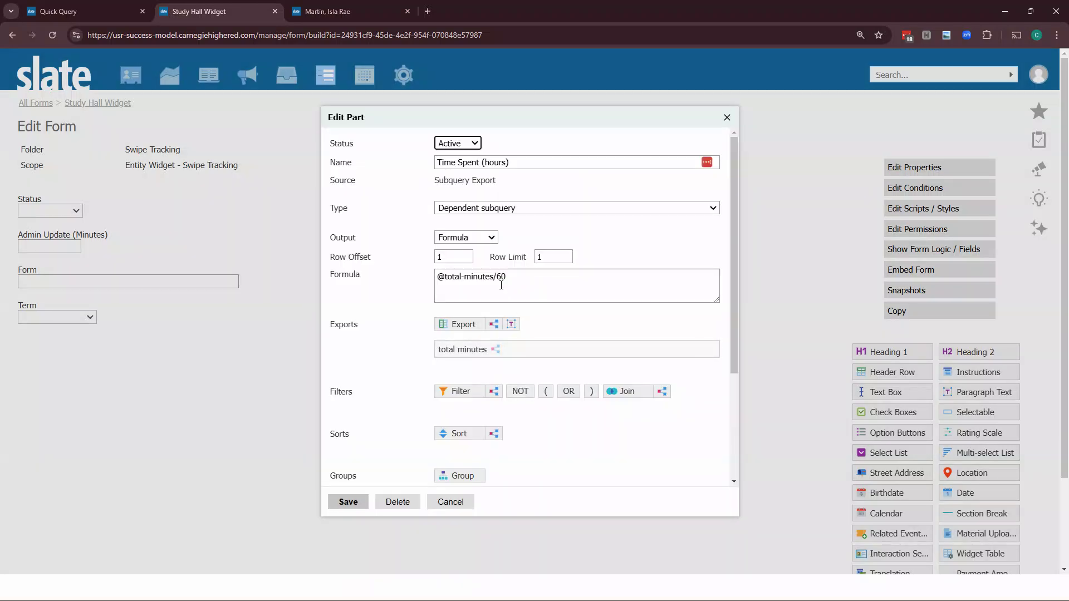
left_click(527, 347)
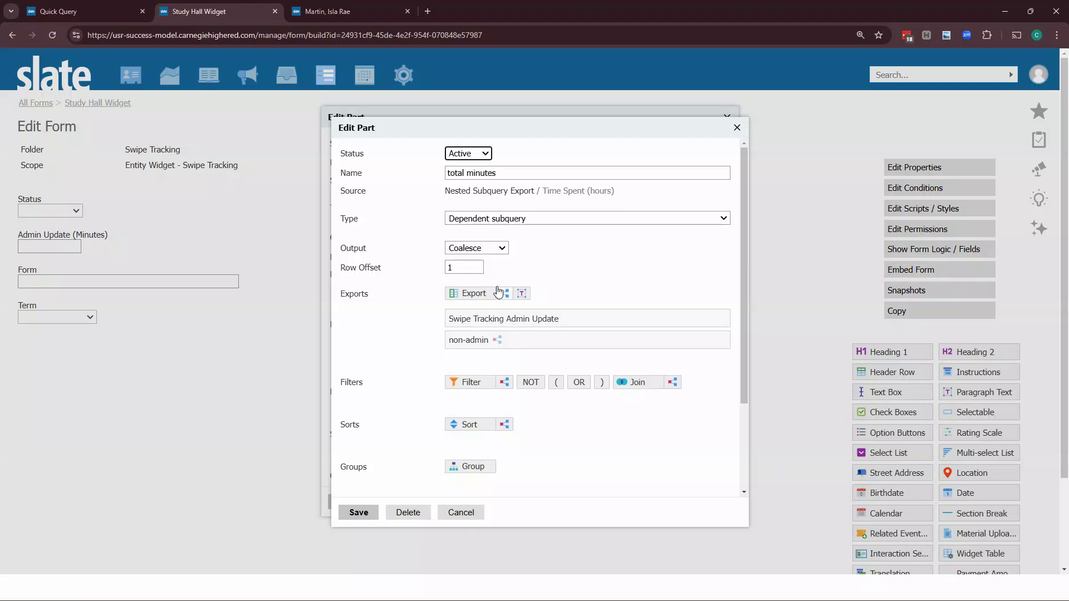
left_click(526, 340)
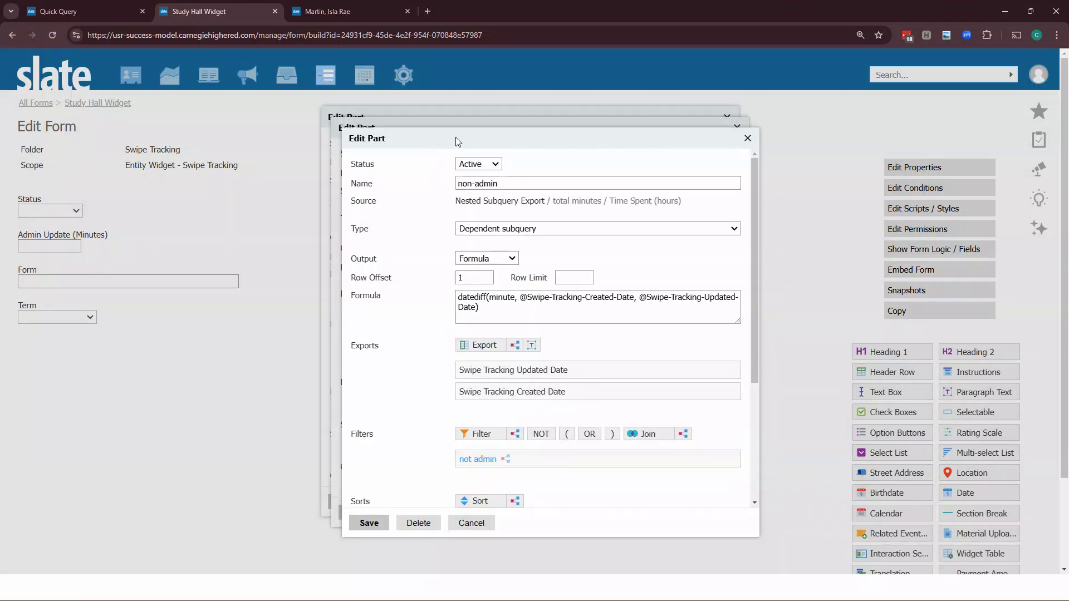
left_click_drag(440, 144, 642, 137)
key("ctrl+a")
left_click(638, 347)
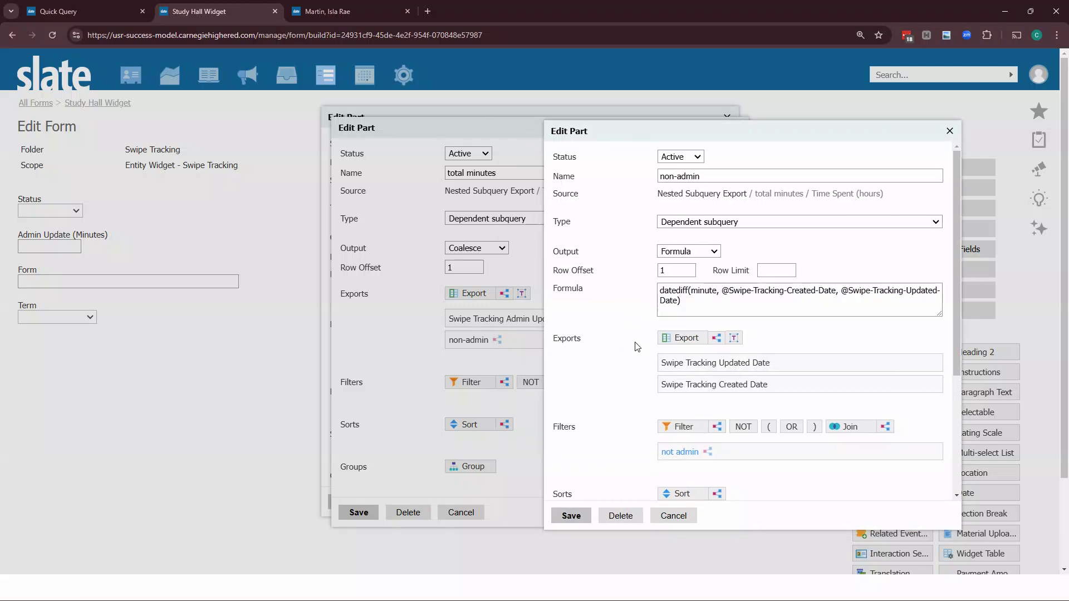
scroll(612, 429, "down", 3)
scroll(680, 509, "up", 3)
left_click(684, 521)
left_click(475, 514)
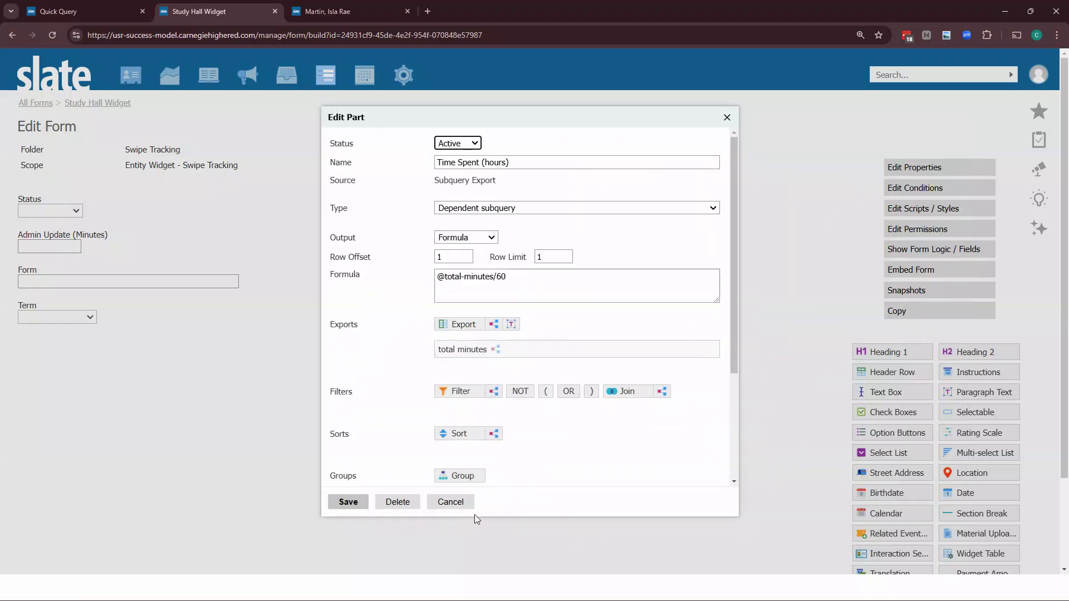
left_click(460, 503)
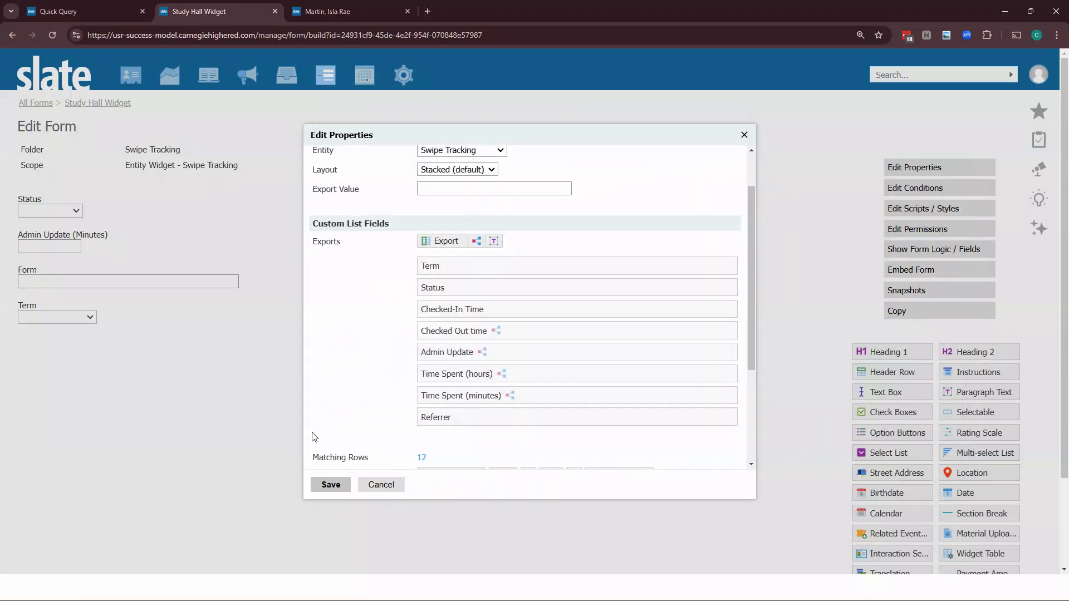
left_click(329, 485)
Return to the student record's Swipe Tracking tab to review the hour totals
left_click(334, 12)
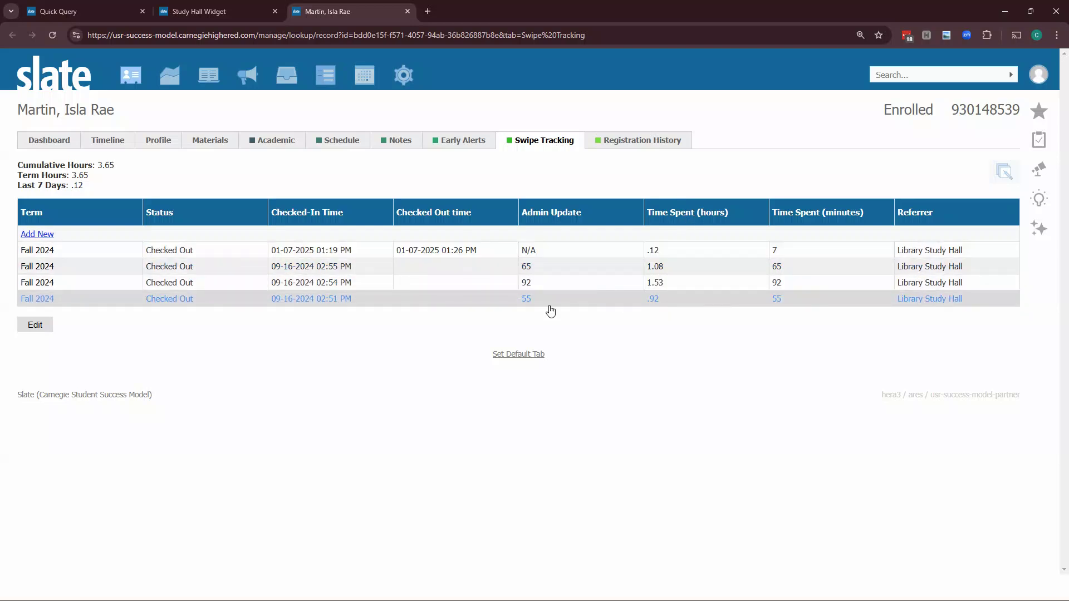
left_click(1046, 14)
left_click(532, 305)
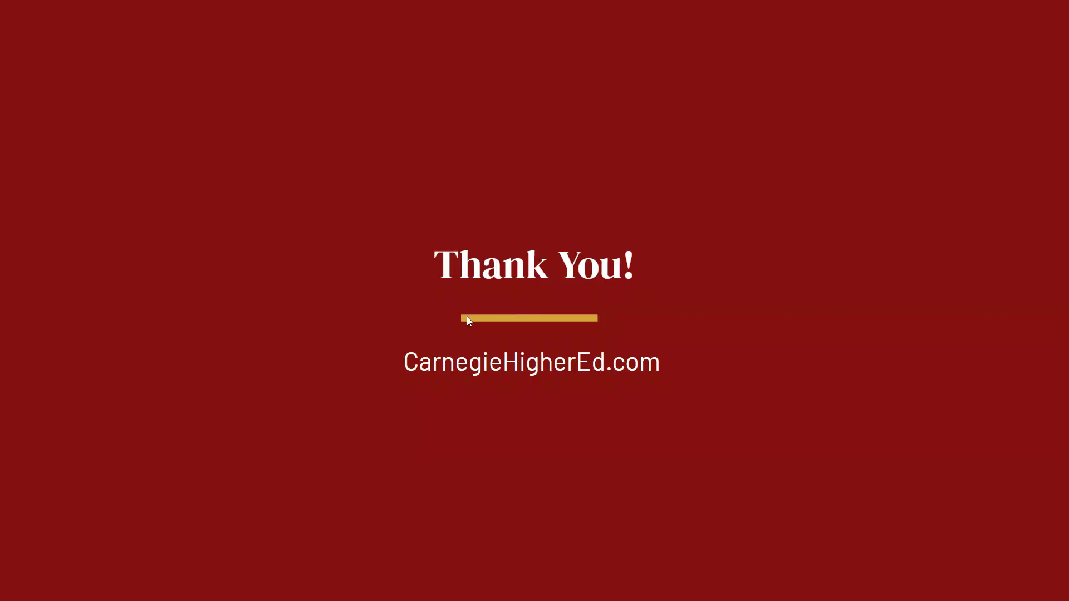